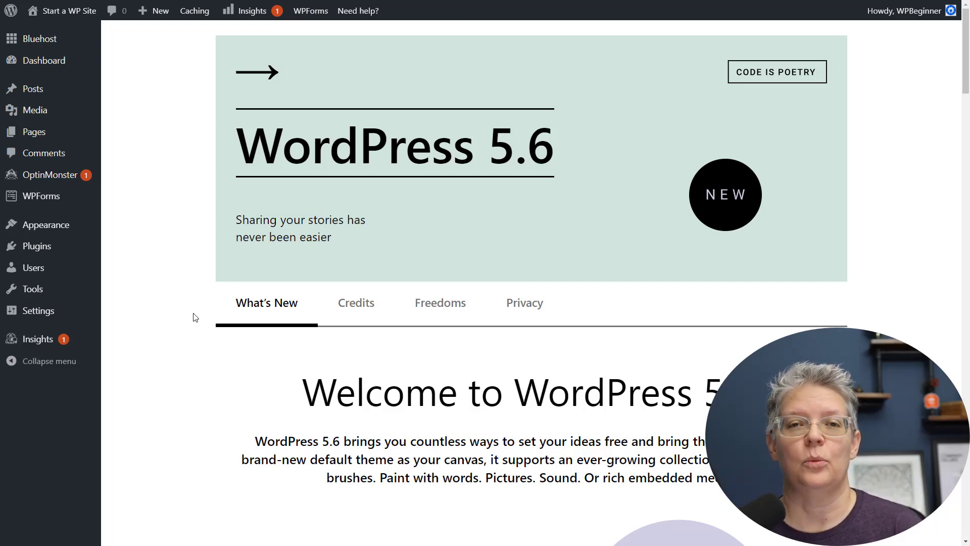
# Step: Exit full screen with F11 so the WordPress 5.6 About page shows in a normal browser window
pyautogui.press('F11')
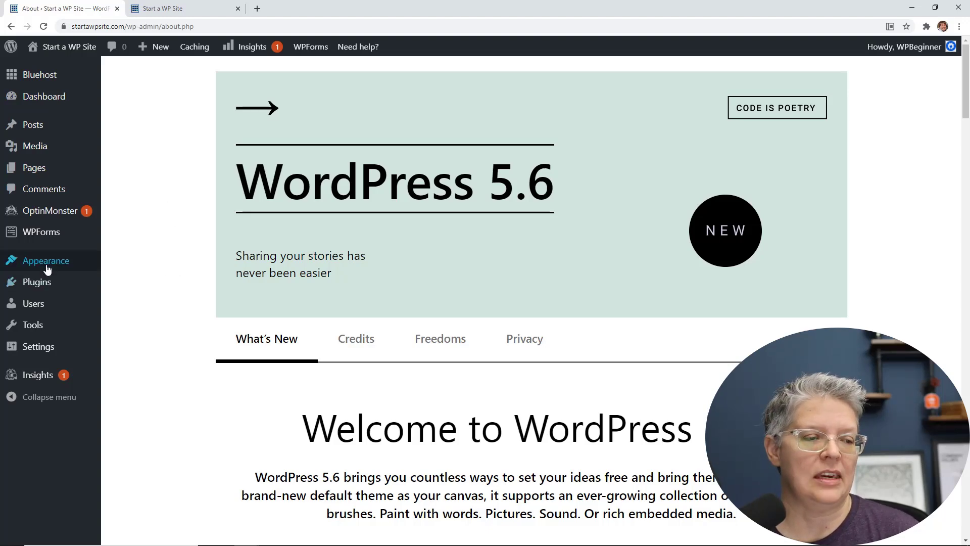
# Step: Confirm Twenty Twenty-One is the active theme, then scroll through the site's front page in its tab
pyautogui.moveTo(45, 264)
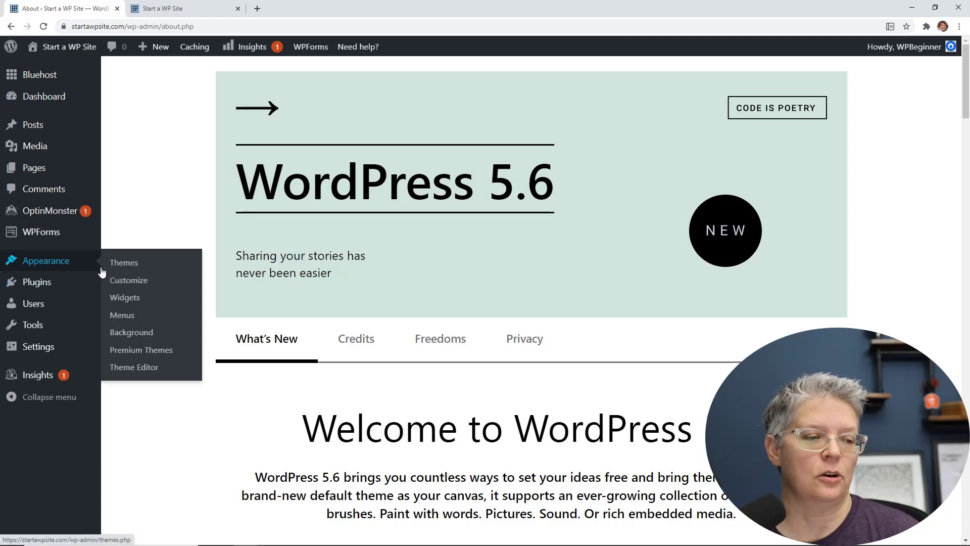
pyautogui.click(133, 262)
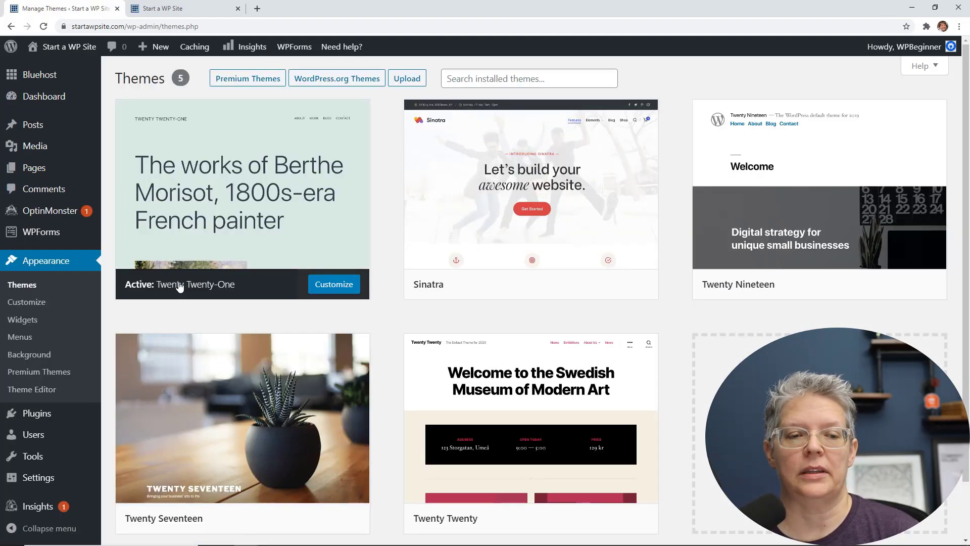
pyautogui.moveTo(256, 217)
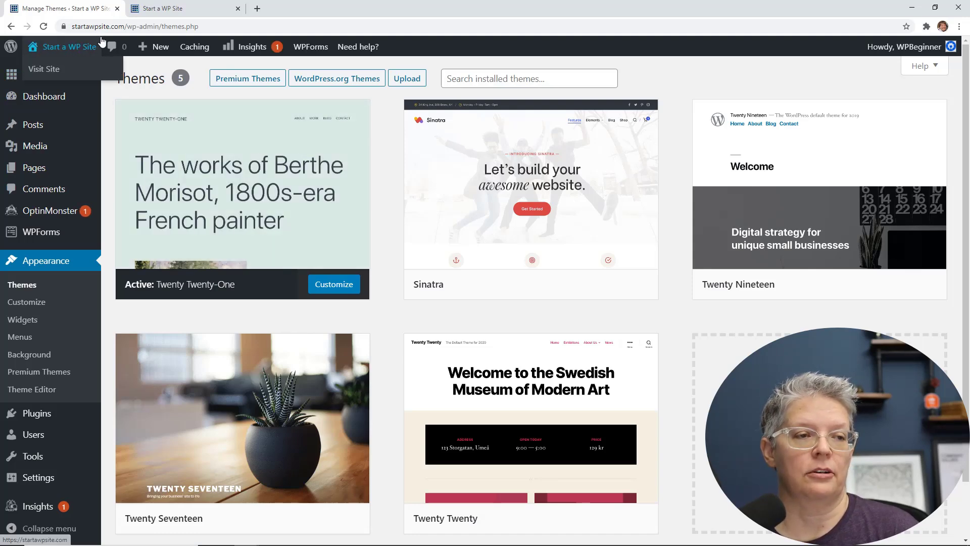
pyautogui.click(183, 10)
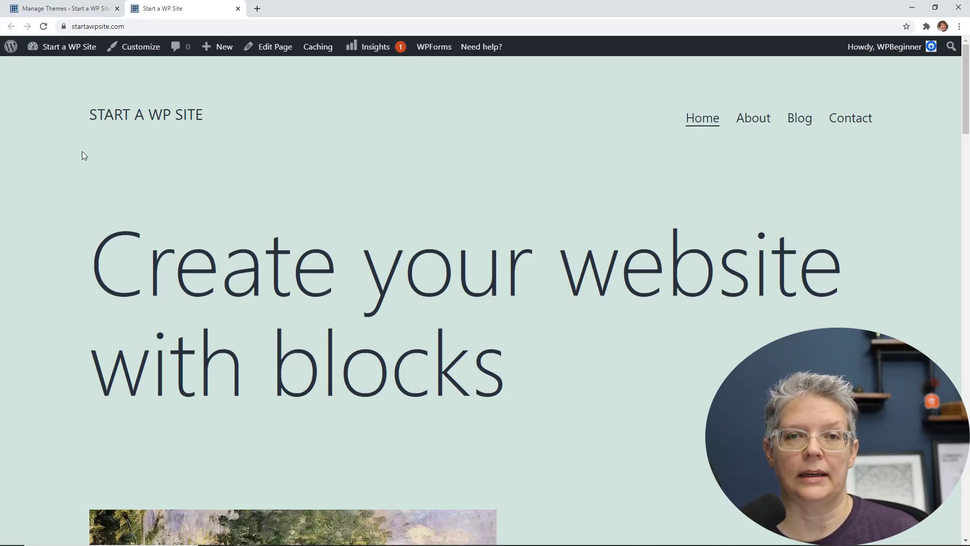
pyautogui.scroll(-4, 82, 150)
pyautogui.scroll(-15, 79, 140)
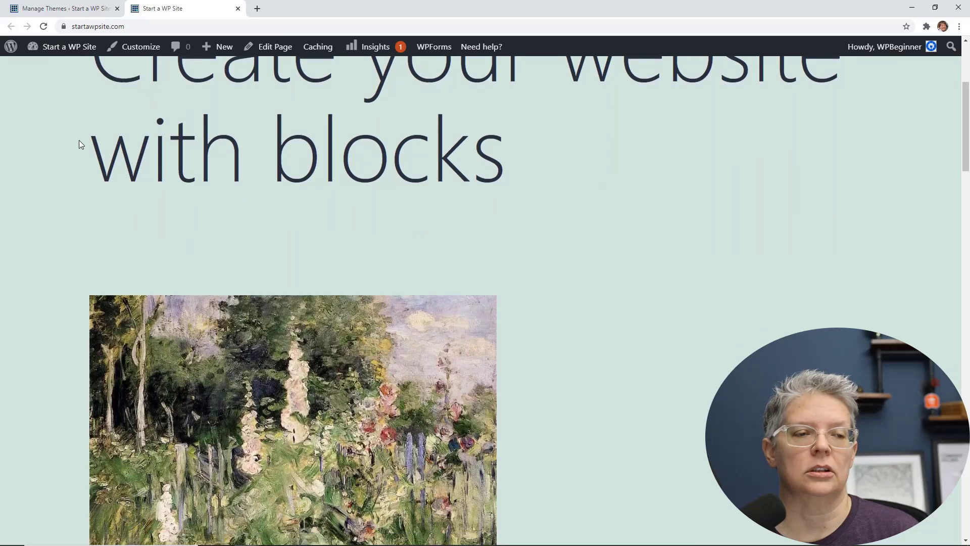
pyautogui.scroll(-4, 78, 151)
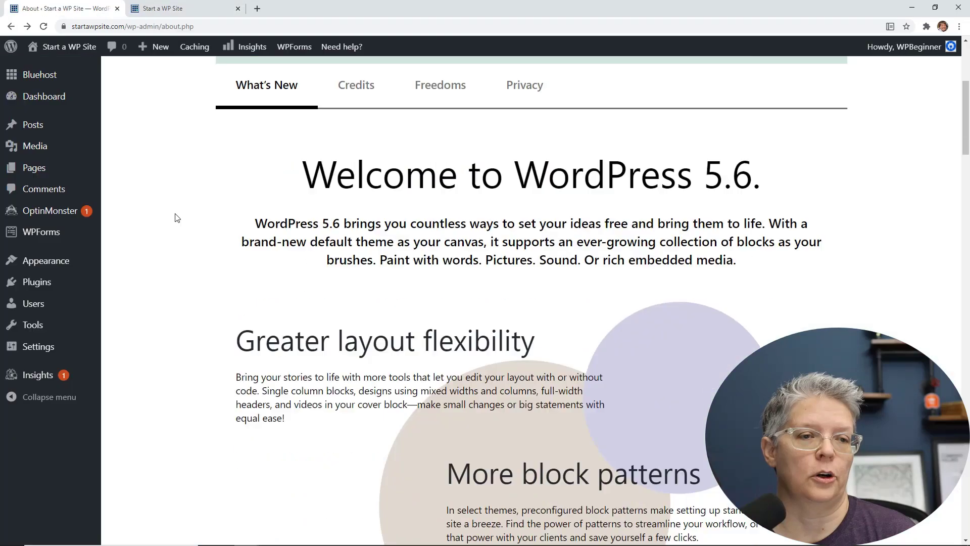
# Step: Scroll the About page down to the 'A rainbow of soft pastels' colour palette section
pyautogui.scroll(-6, 176, 217)
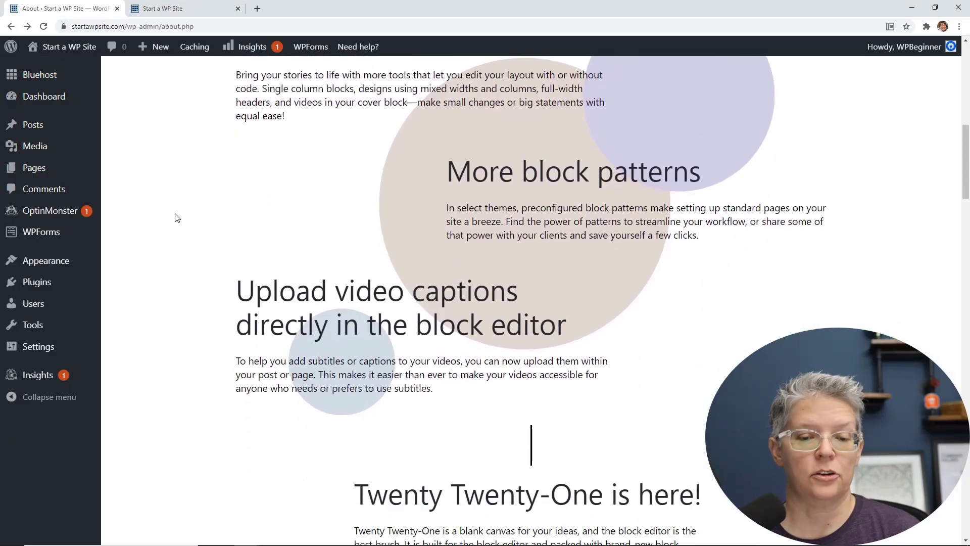
pyautogui.scroll(-15, 175, 217)
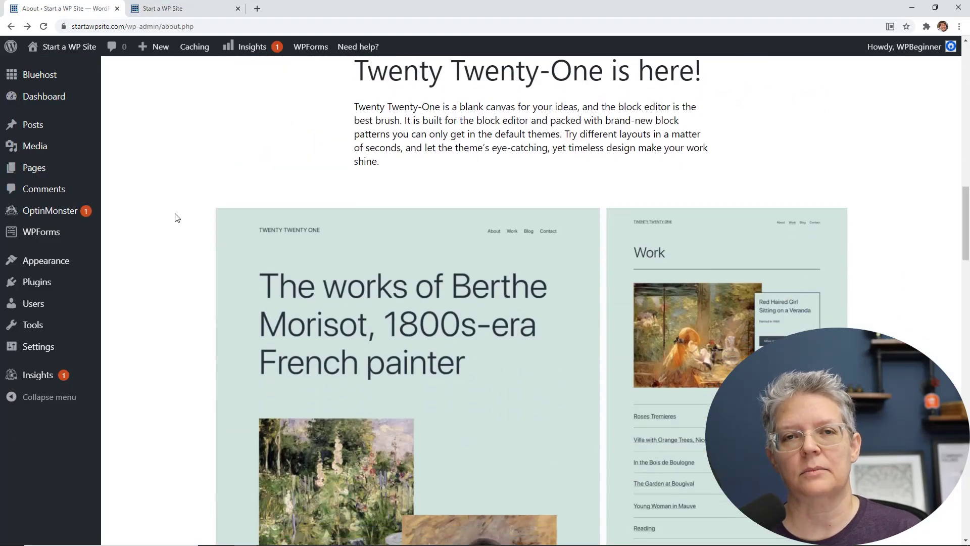
pyautogui.scroll(-13, 175, 217)
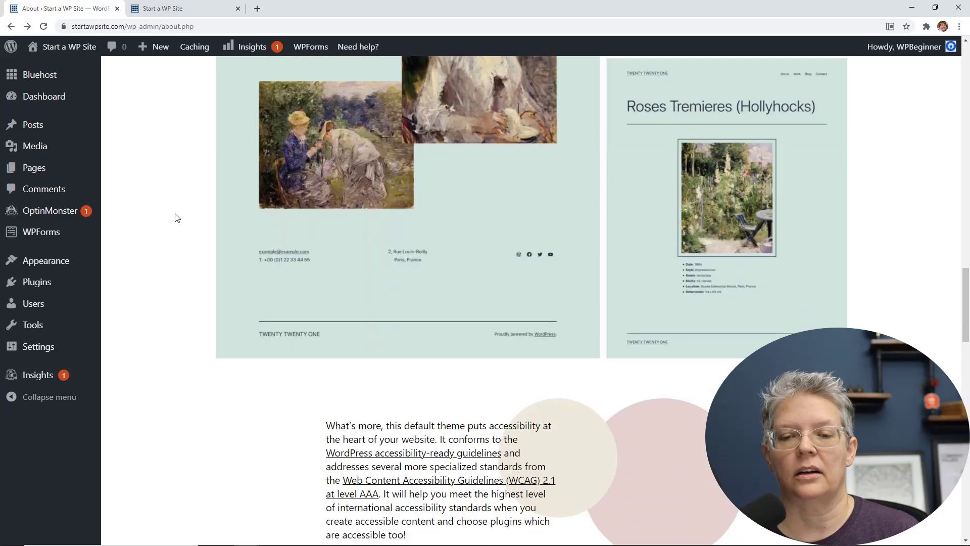
pyautogui.scroll(-6, 177, 217)
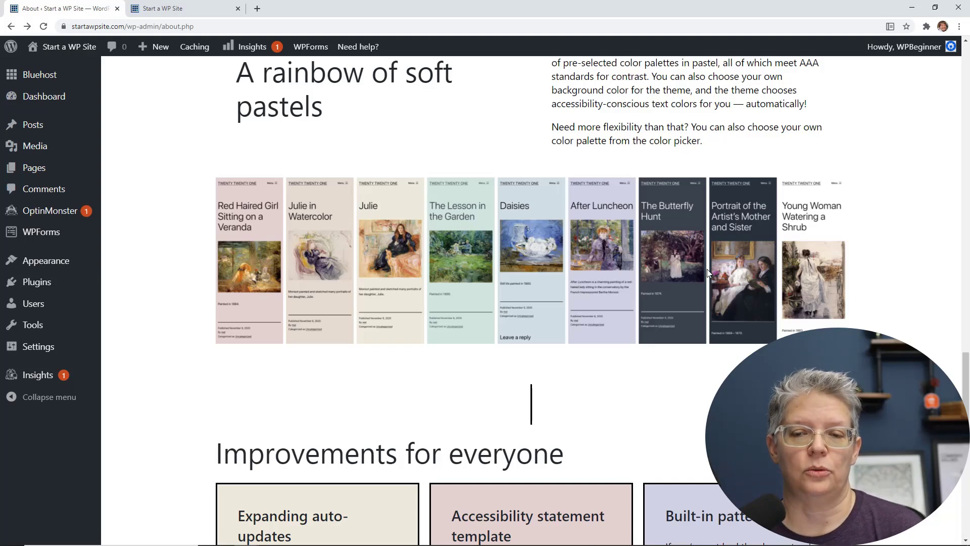
# Step: In the Customizer's Colors & Dark Mode, enable Dark Mode support with a #28303d background
pyautogui.scroll(1, 707, 269)
pyautogui.moveTo(50, 260)
pyautogui.click(126, 280)
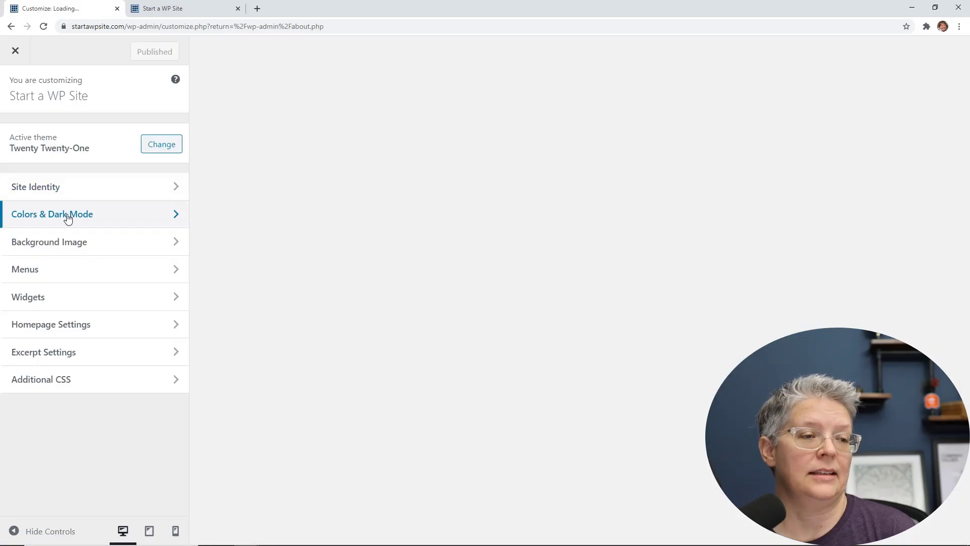
pyautogui.click(67, 214)
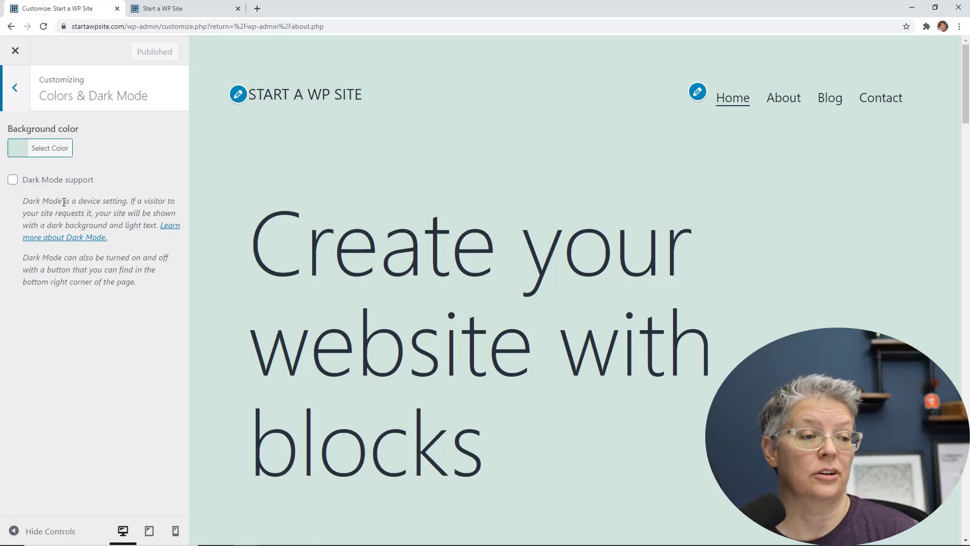
pyautogui.click(13, 179)
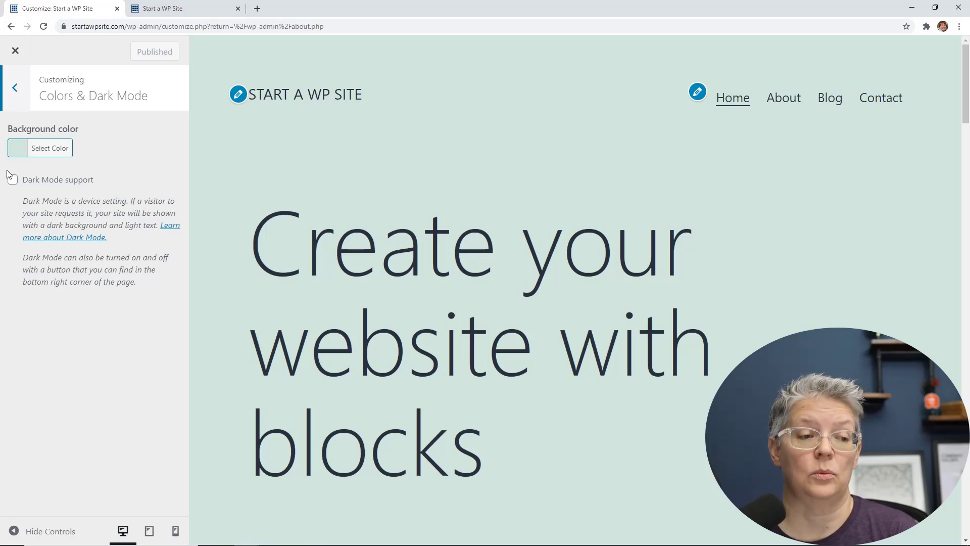
pyautogui.click(50, 147)
pyautogui.click(31, 294)
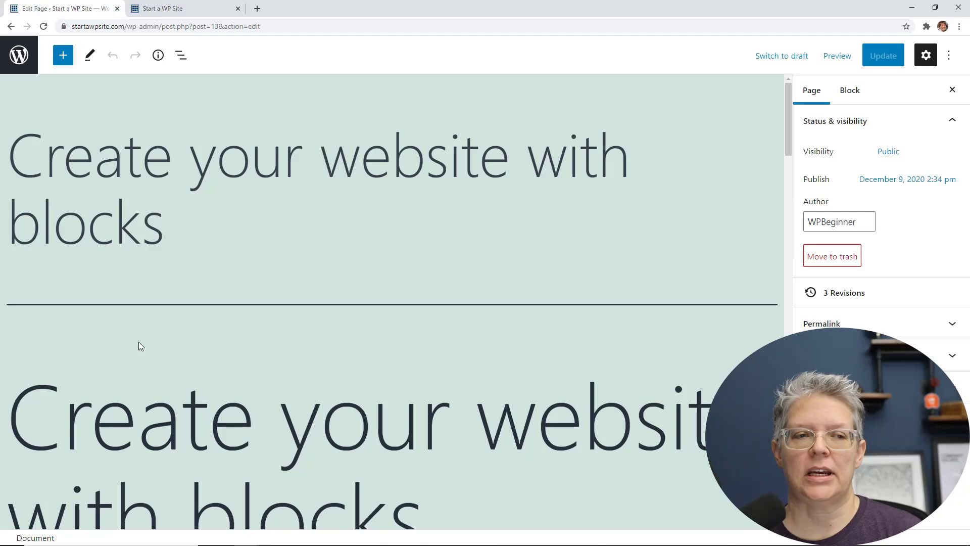
# Step: Insert the 'Links area' block pattern with its Let's Connect cover into the page
pyautogui.click(62, 55)
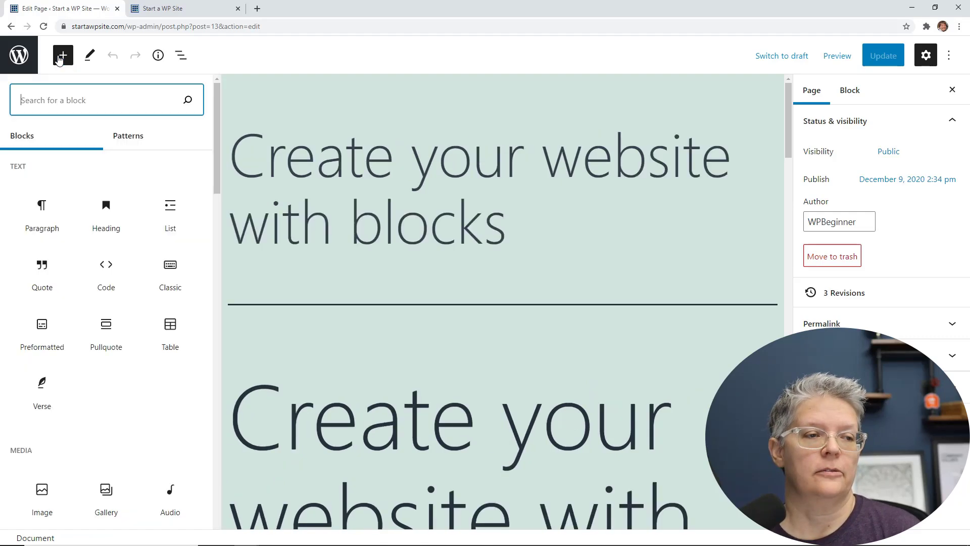
pyautogui.click(129, 147)
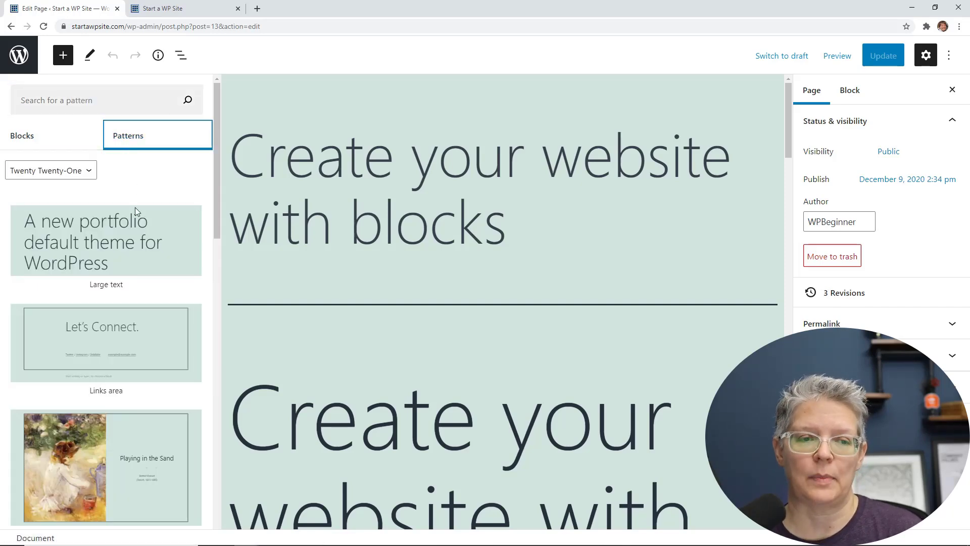
pyautogui.scroll(-1, 121, 263)
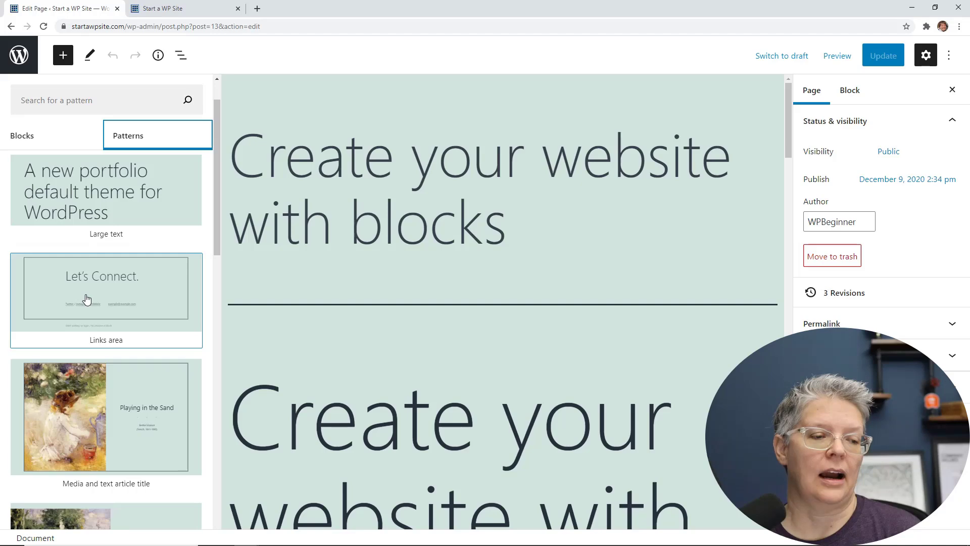
pyautogui.click(63, 301)
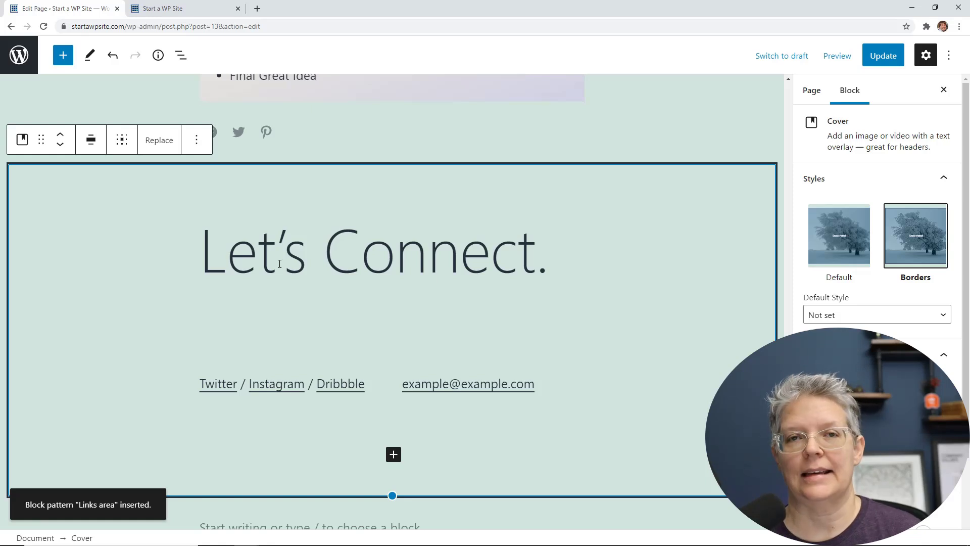
# Step: Add an empty block above the Let's Connect section
pyautogui.click(300, 260)
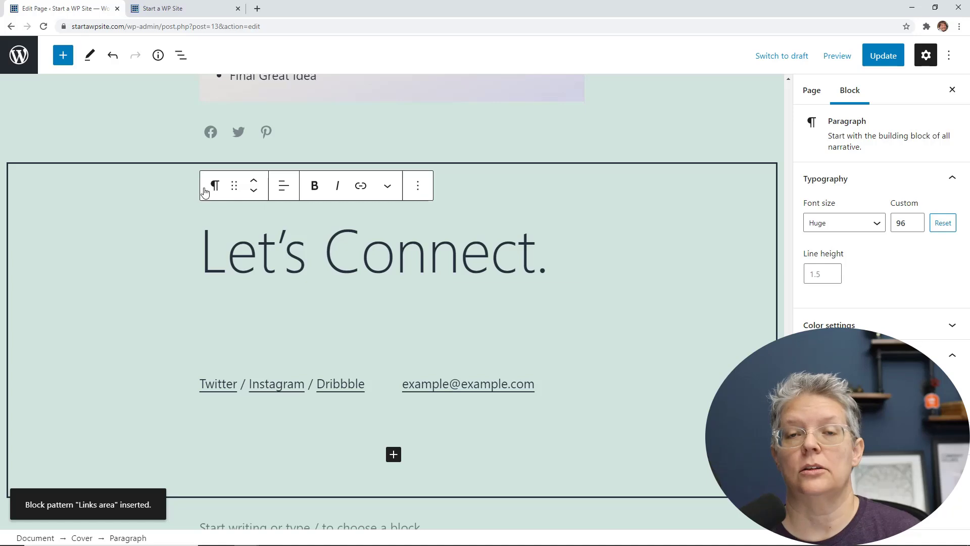
pyautogui.click(62, 56)
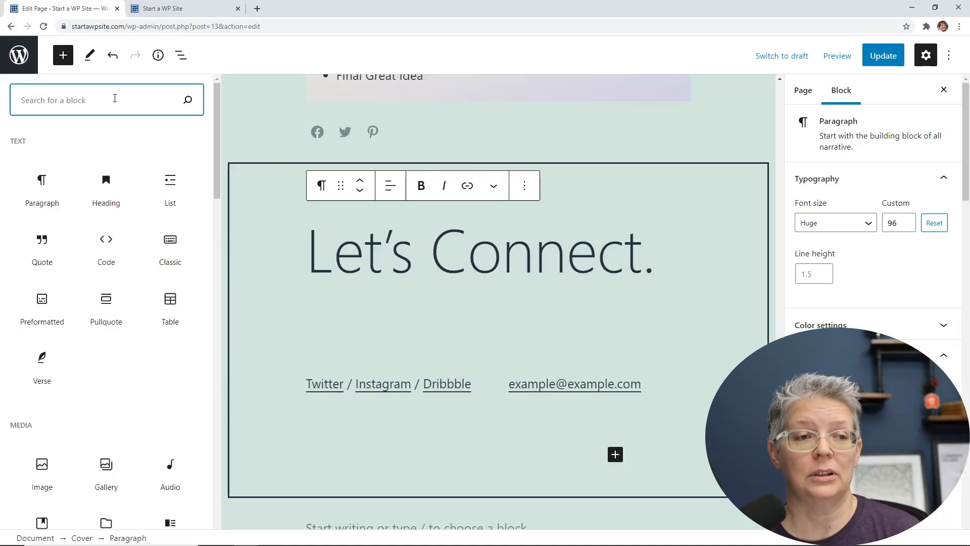
pyautogui.click(254, 141)
pyautogui.click(292, 167)
# Step: Browse the Buttons and Columns pattern categories, then return to the inserter's Blocks list
pyautogui.scroll(-4, 130, 276)
pyautogui.scroll(-3, 130, 283)
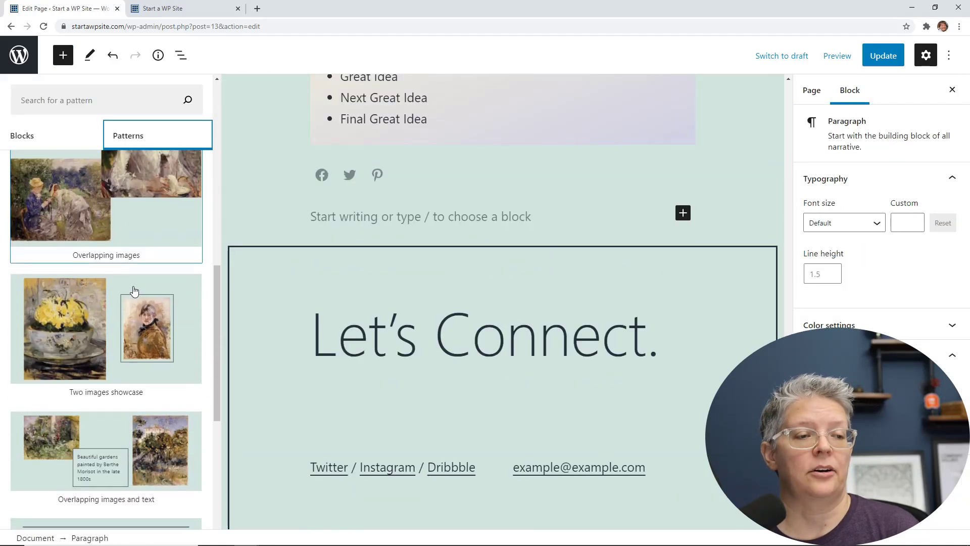
pyautogui.scroll(10, 130, 283)
pyautogui.click(67, 174)
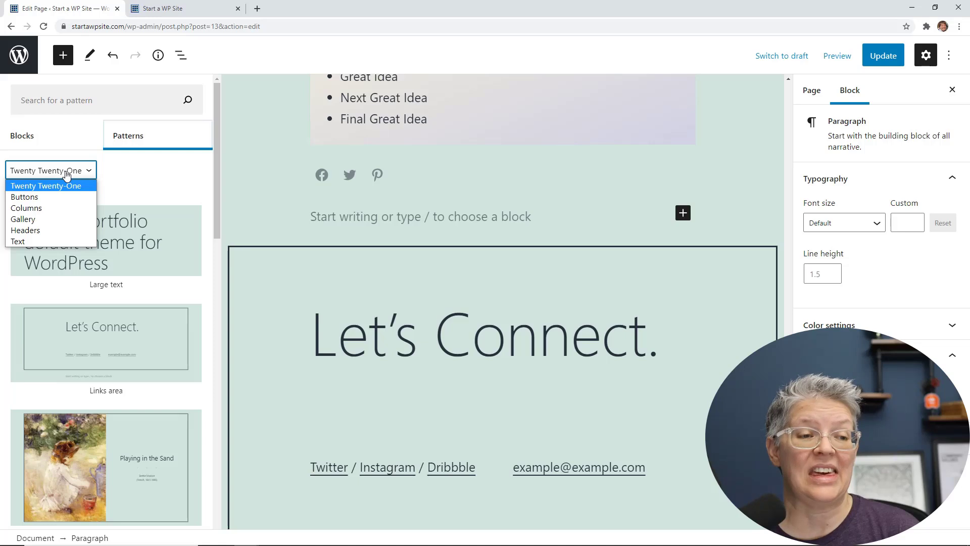
pyautogui.click(25, 197)
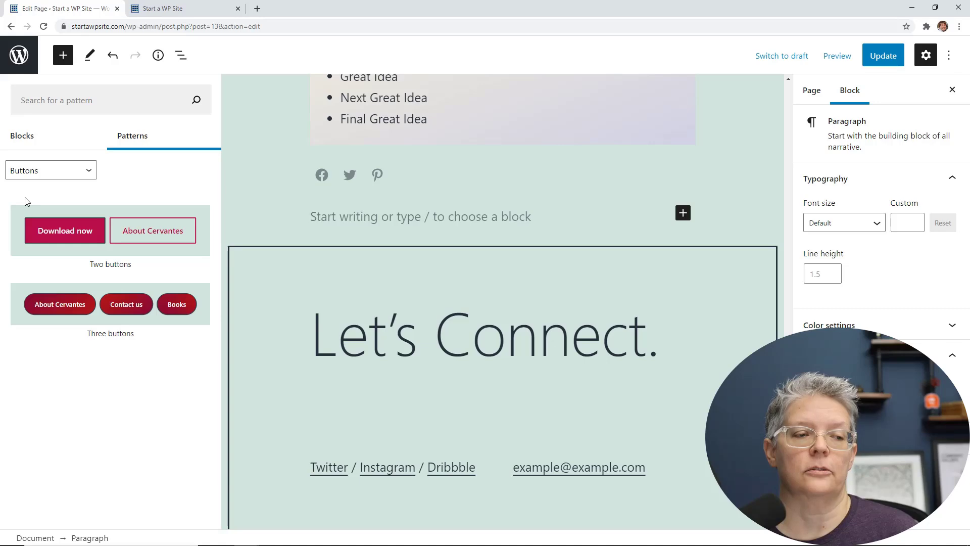
pyautogui.click(38, 174)
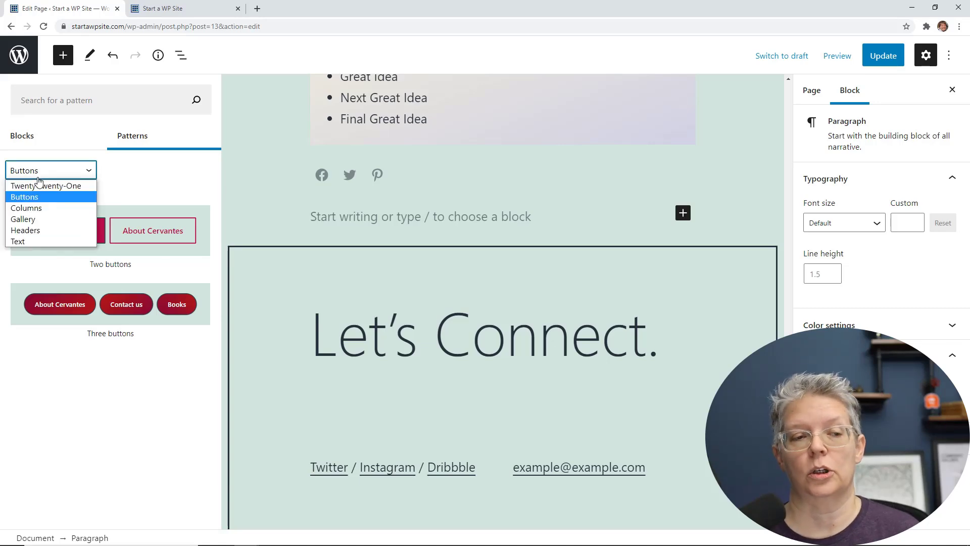
pyautogui.click(37, 211)
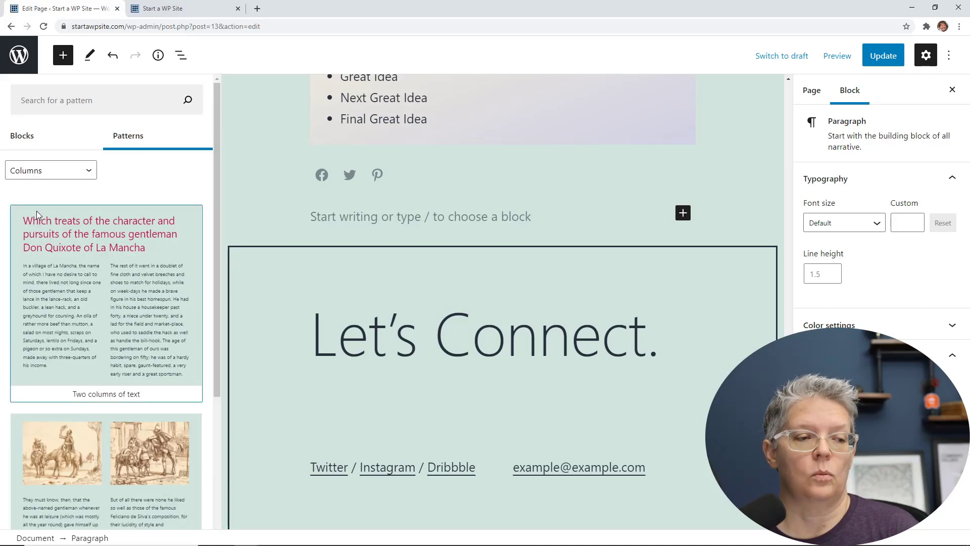
pyautogui.scroll(-5, 101, 303)
pyautogui.click(21, 136)
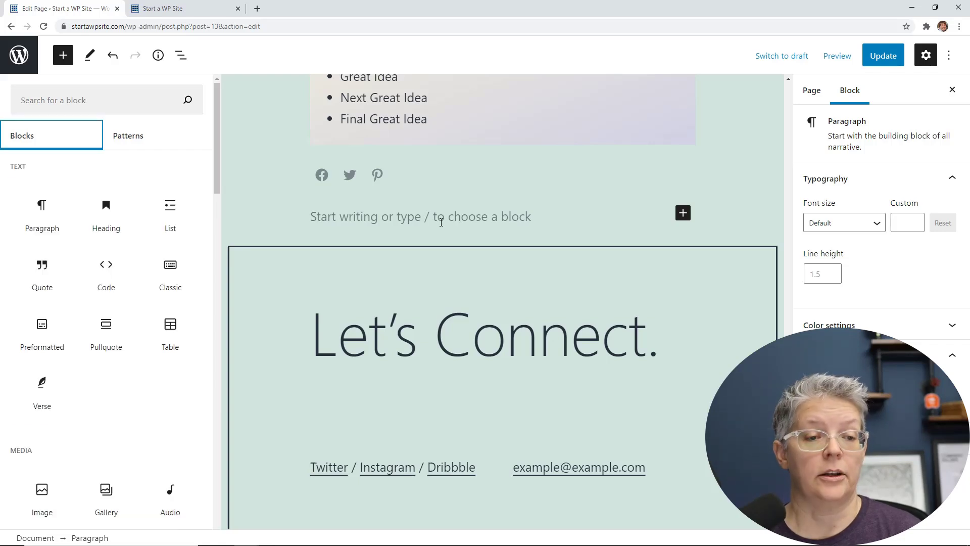
# Step: Turn the empty paragraph into a Cover block using the sunset image, focal point toward top right
pyautogui.click(684, 217)
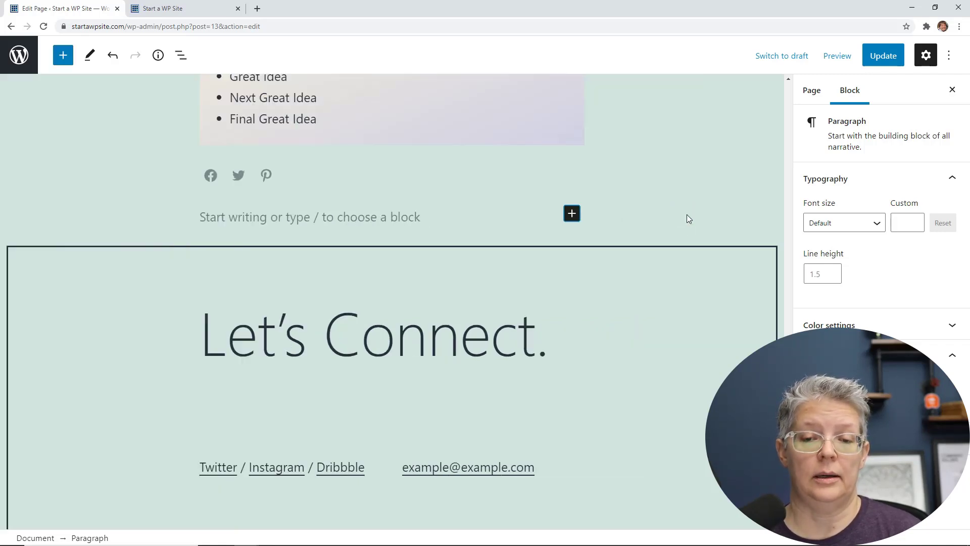
pyautogui.click(572, 213)
pyautogui.click(606, 323)
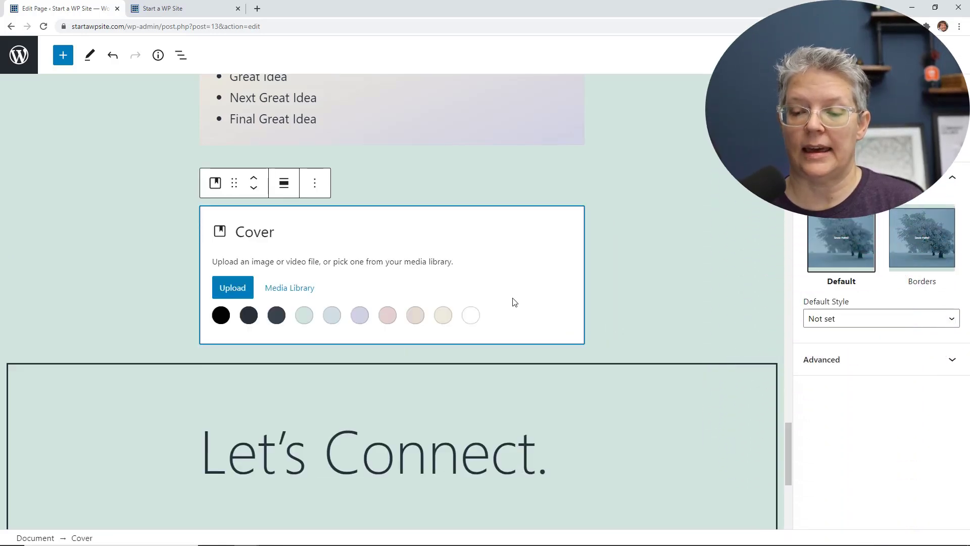
pyautogui.click(288, 289)
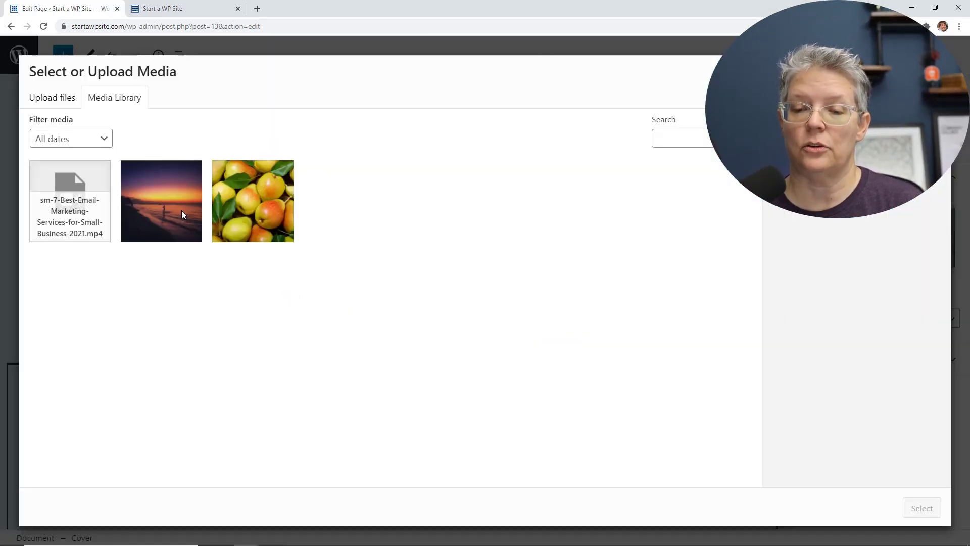
pyautogui.click(182, 210)
pyautogui.click(921, 508)
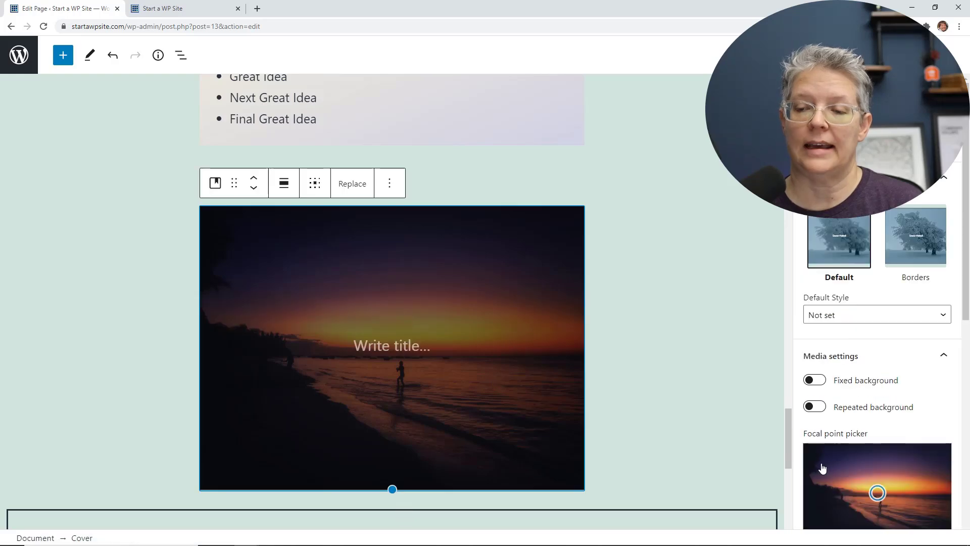
pyautogui.scroll(-4, 822, 468)
pyautogui.click(820, 255)
pyautogui.click(935, 320)
# Step: Replace the cover with the email marketing video at focal point Left 74, Top 36, then search blocks
pyautogui.click(942, 264)
pyautogui.click(390, 184)
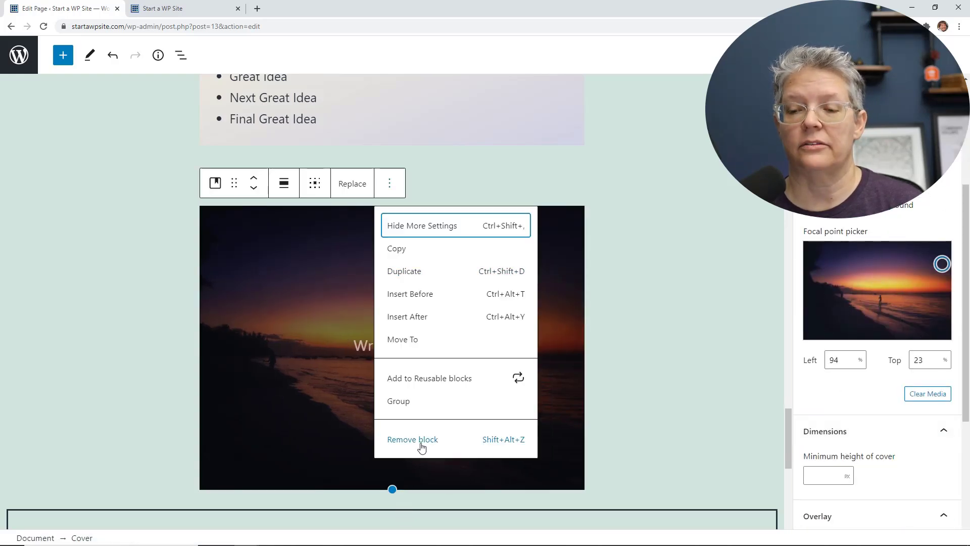
pyautogui.click(366, 196)
pyautogui.click(386, 234)
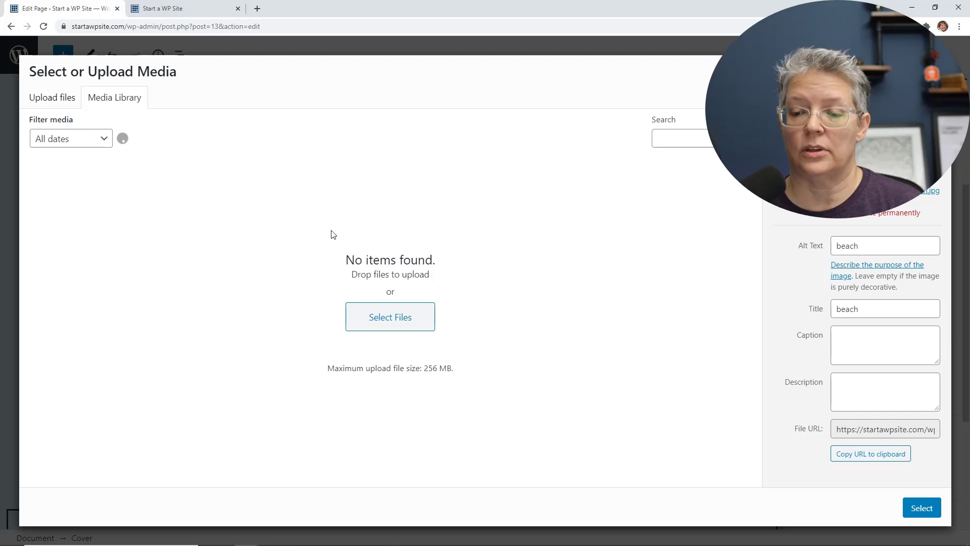
pyautogui.click(71, 202)
pyautogui.click(921, 508)
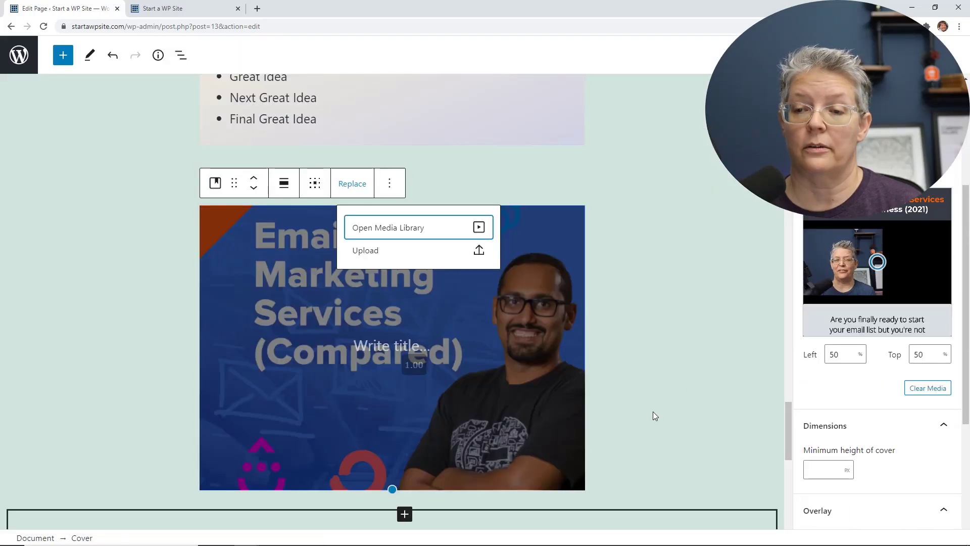
pyautogui.scroll(-3, 829, 305)
pyautogui.click(814, 311)
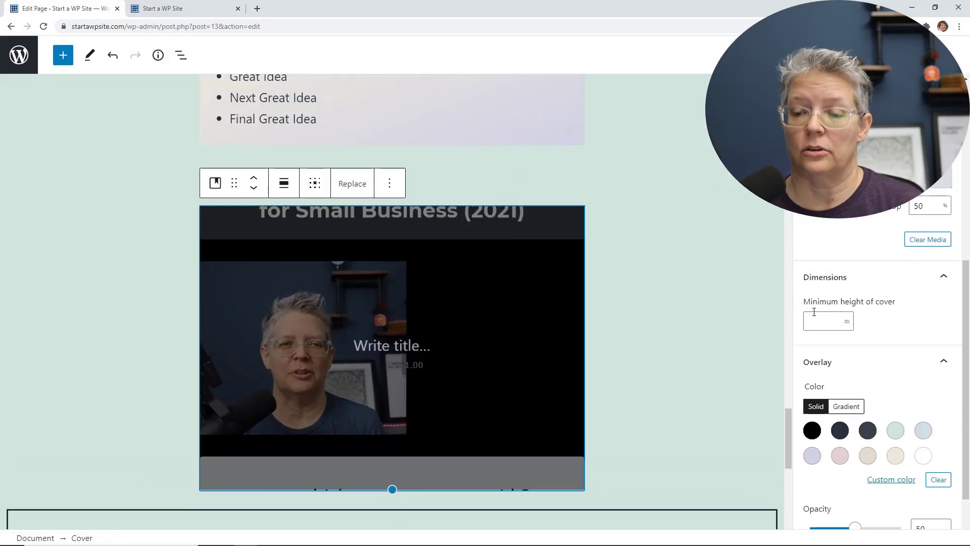
pyautogui.scroll(5, 813, 312)
pyautogui.click(927, 363)
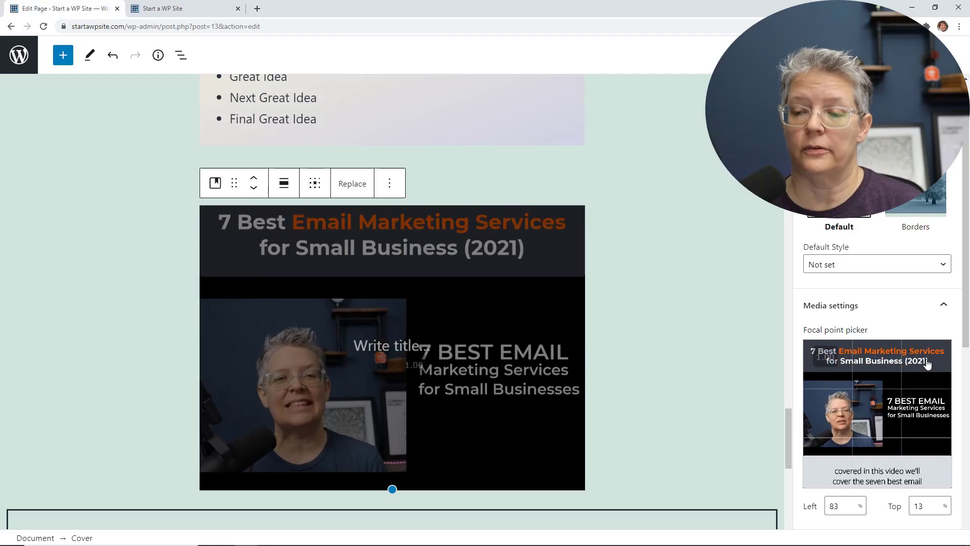
pyautogui.moveTo(927, 363); pyautogui.dragTo(913, 392)
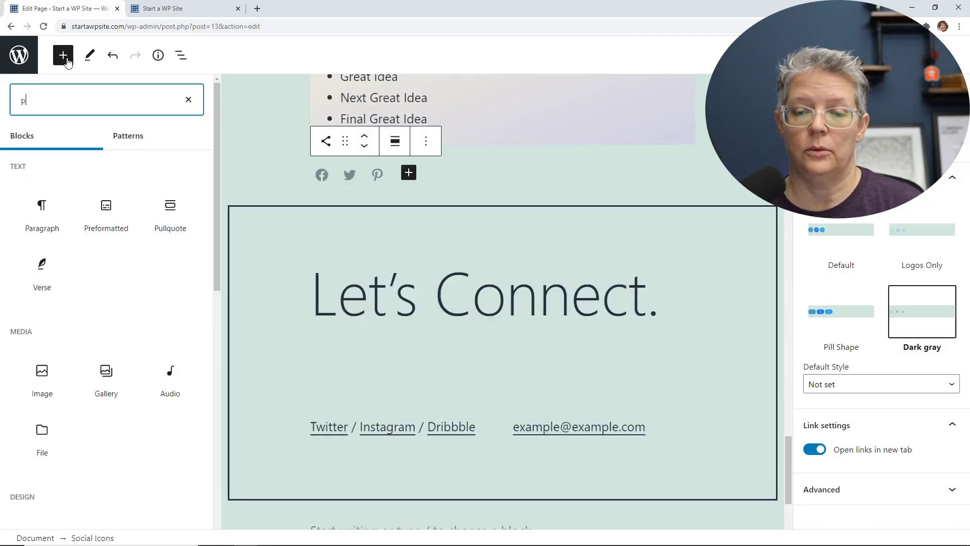
pyautogui.write('ic')
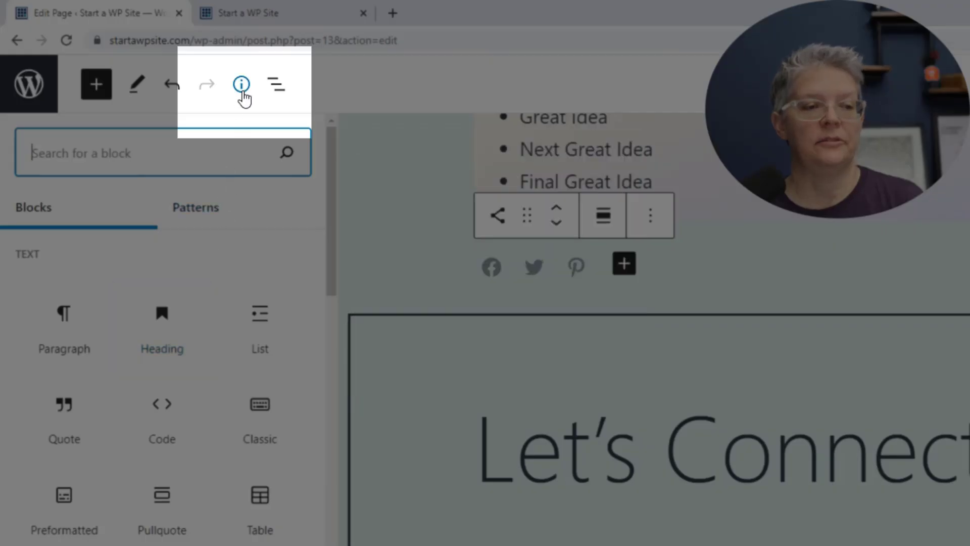
# Step: Check the page's word, heading and block counts, then add an empty paragraph below the social icons
pyautogui.click(243, 96)
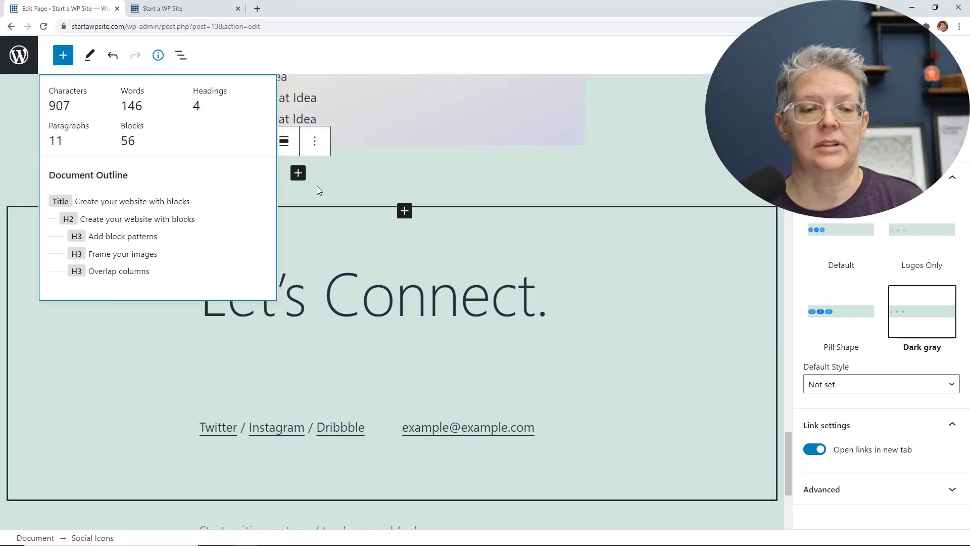
pyautogui.click(317, 189)
pyautogui.scroll(1, 360, 244)
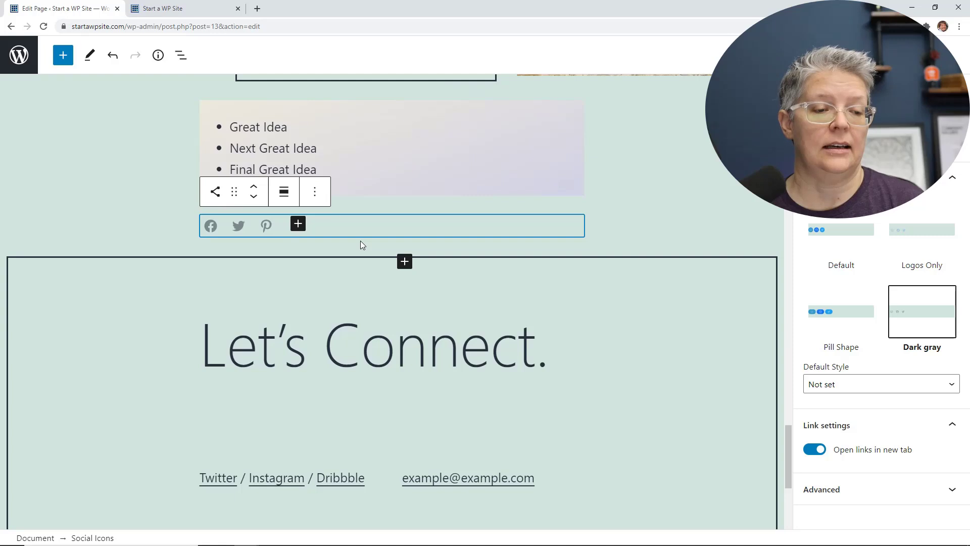
pyautogui.click(360, 241)
pyautogui.scroll(2, 360, 243)
# Step: Give the Great Idea list a solid dark navy gray background, then select the Social Icons block
pyautogui.click(354, 232)
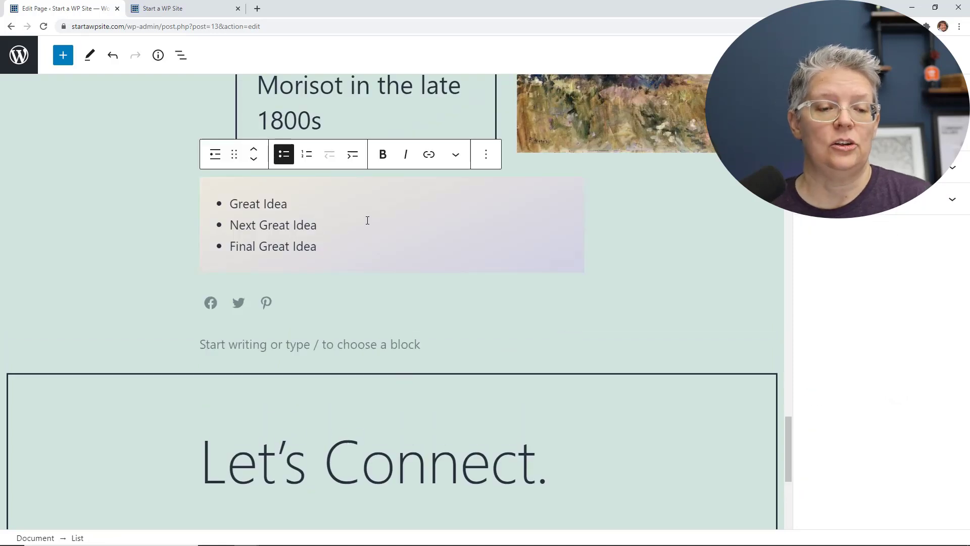
pyautogui.click(397, 212)
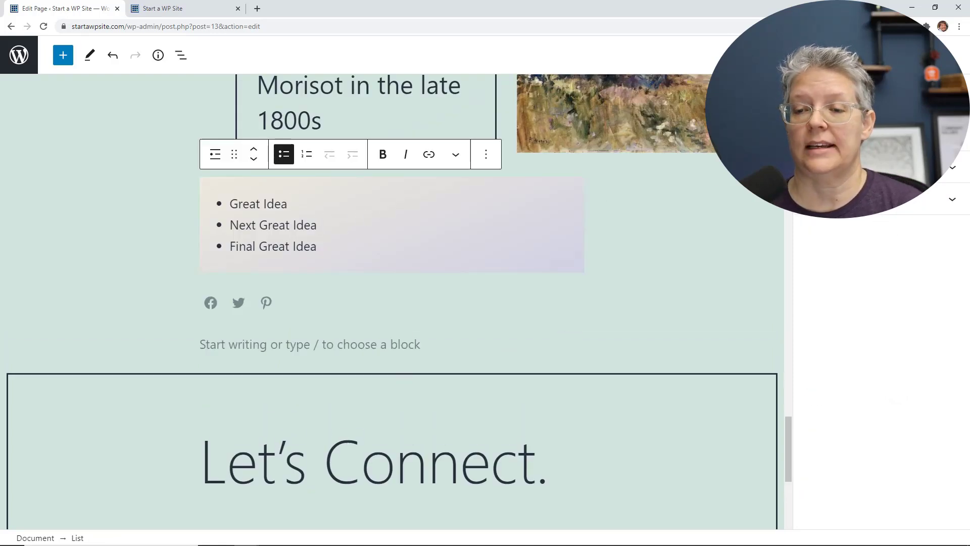
pyautogui.click(884, 167)
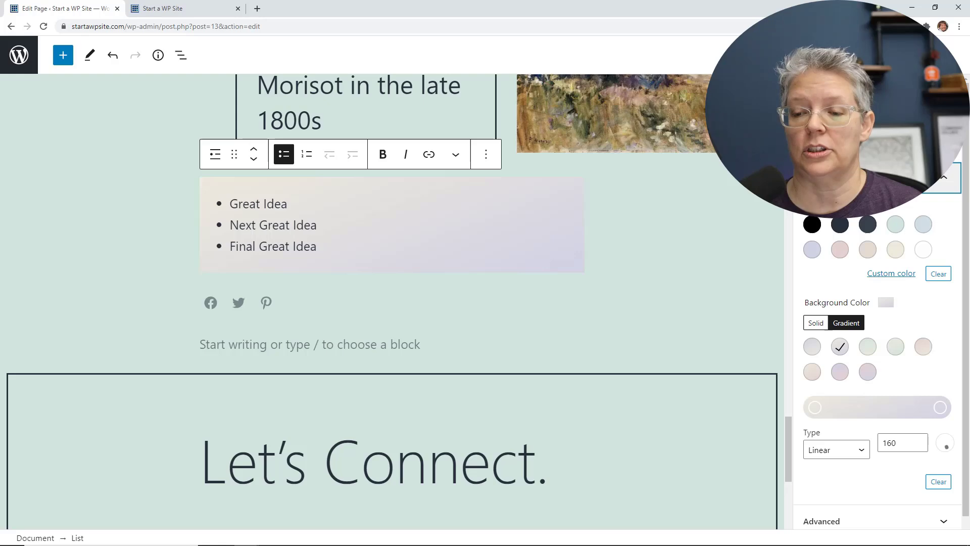
pyautogui.click(841, 375)
pyautogui.click(815, 323)
pyautogui.click(812, 335)
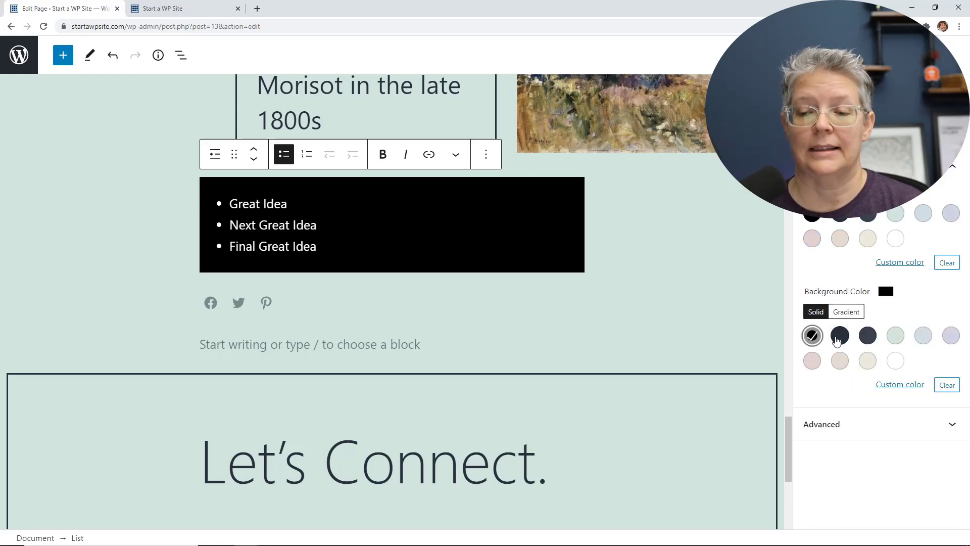
pyautogui.click(838, 338)
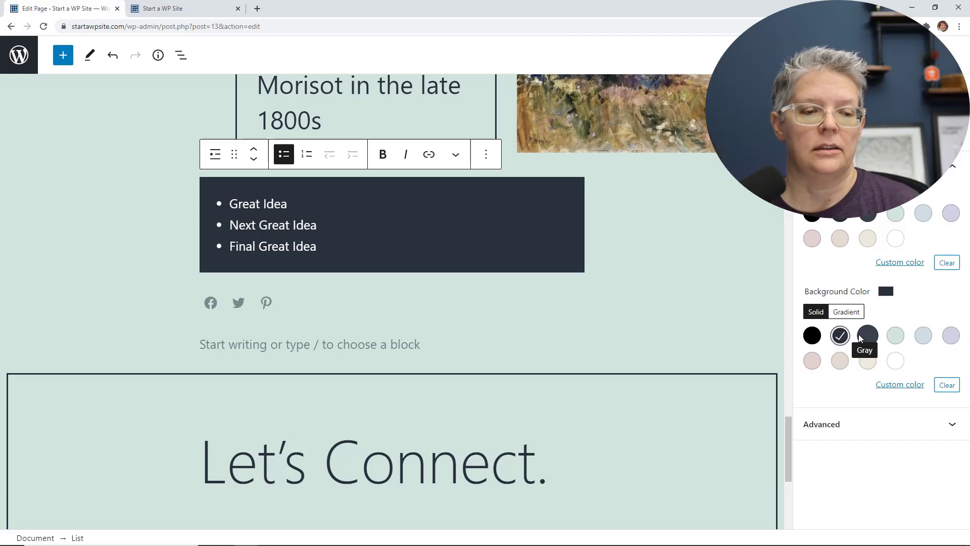
pyautogui.click(290, 303)
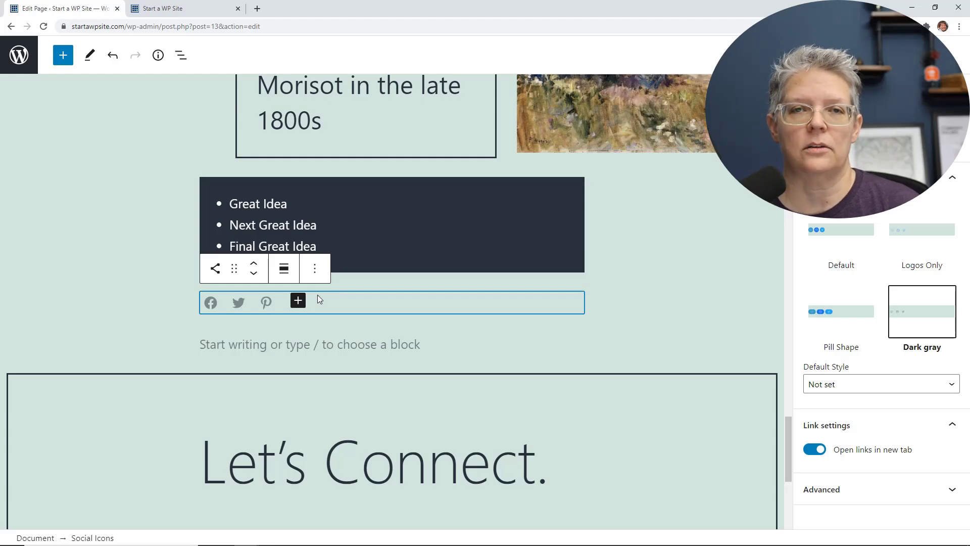
# Step: Set the social icons to Dark gray style after trying Pill Shape, keeping links opening in new tabs
pyautogui.click(841, 311)
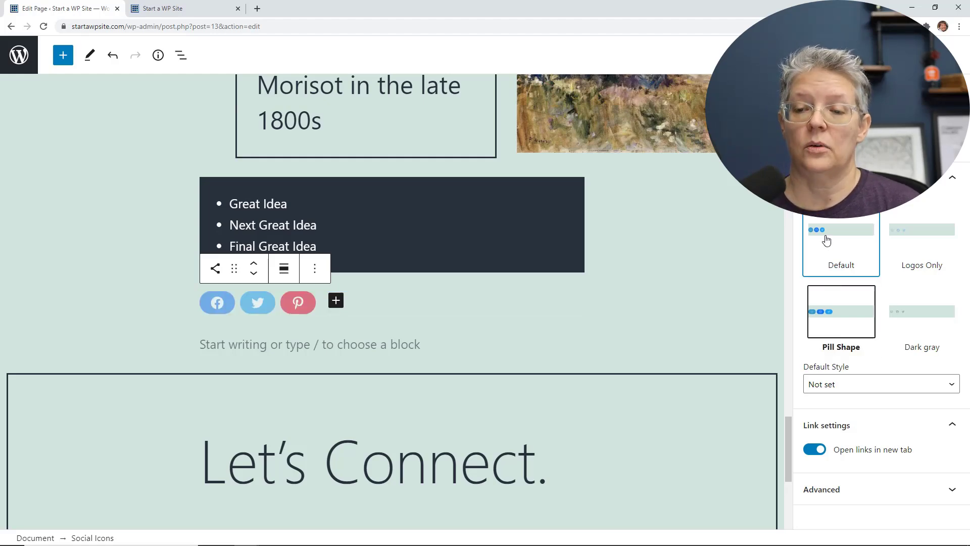
pyautogui.click(918, 318)
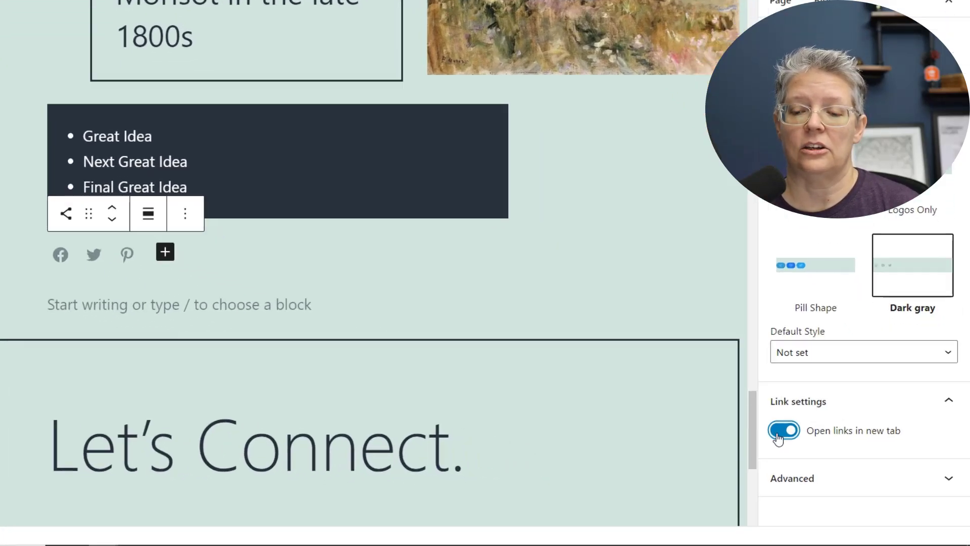
pyautogui.click(843, 447)
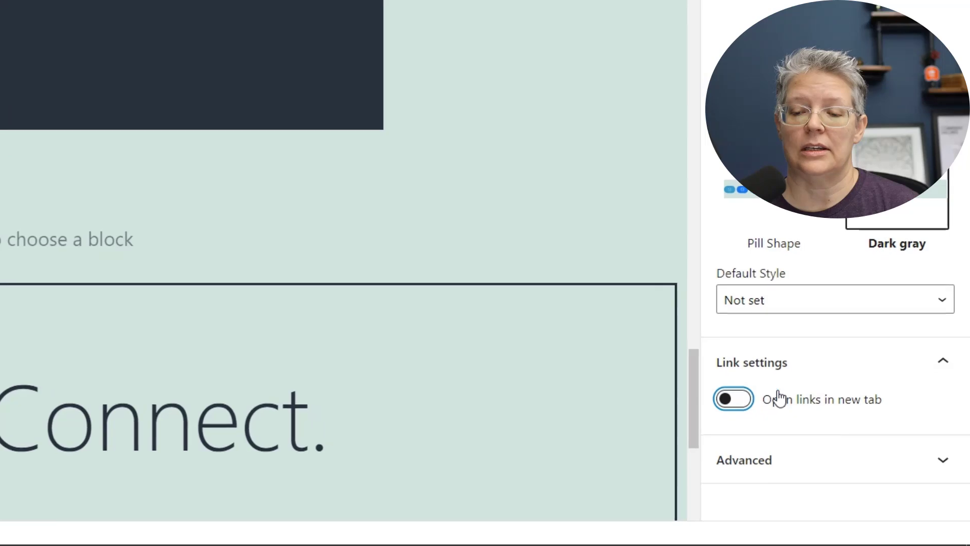
pyautogui.click(735, 402)
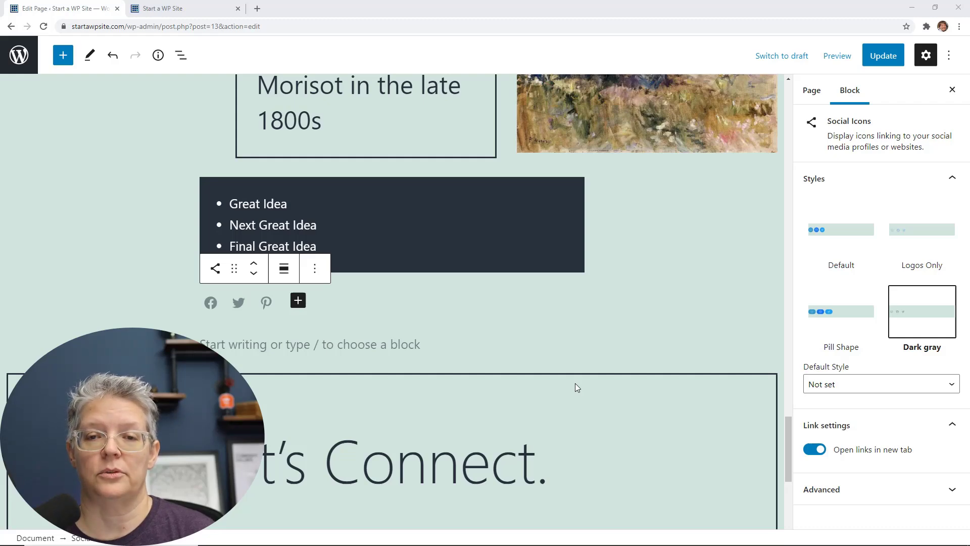
pyautogui.click(952, 57)
pyautogui.click(826, 498)
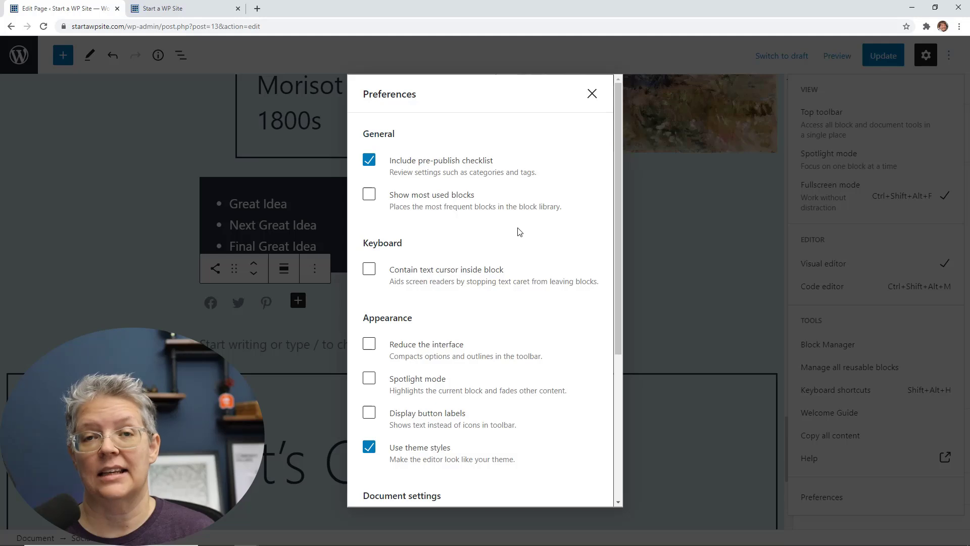
pyautogui.scroll(-1, 510, 233)
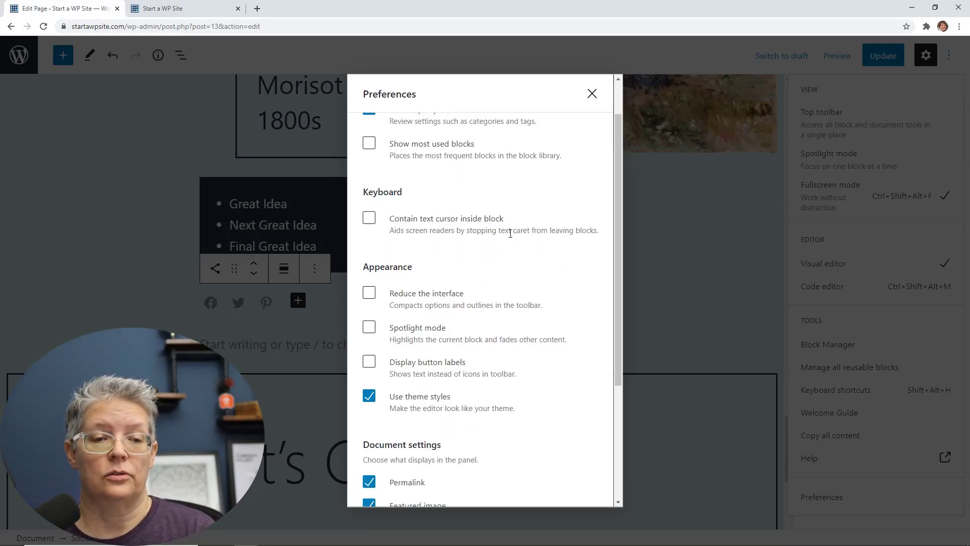
pyautogui.scroll(1, 510, 234)
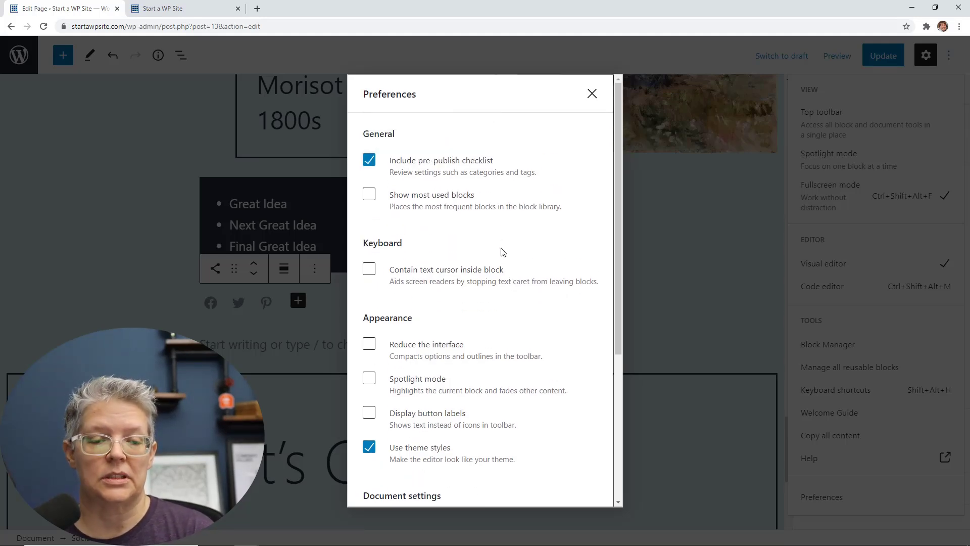
pyautogui.scroll(-2, 500, 252)
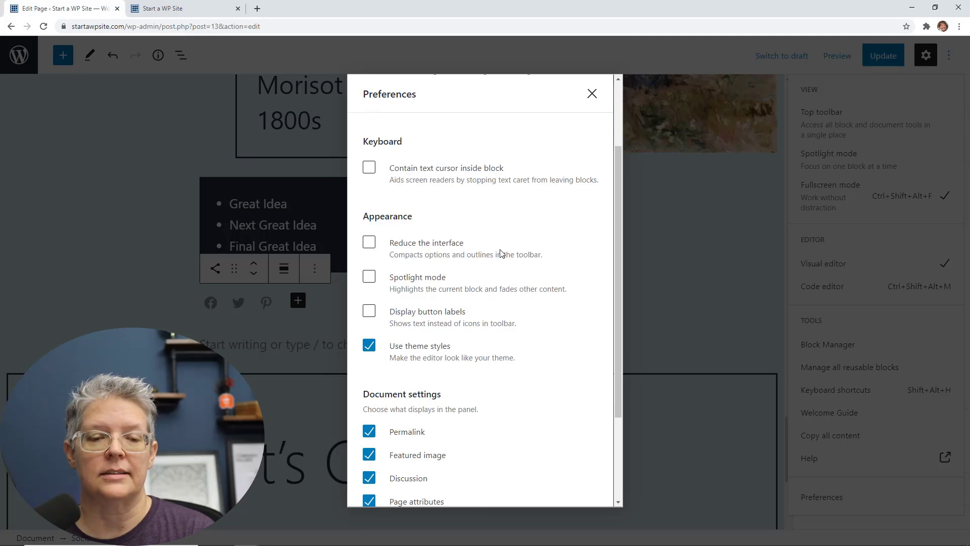
pyautogui.scroll(-3, 500, 253)
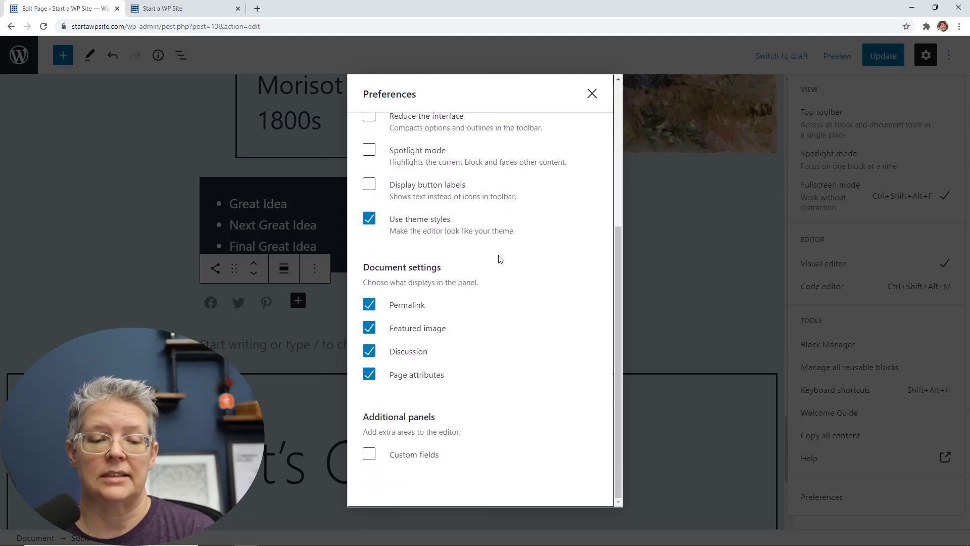
pyautogui.click(591, 93)
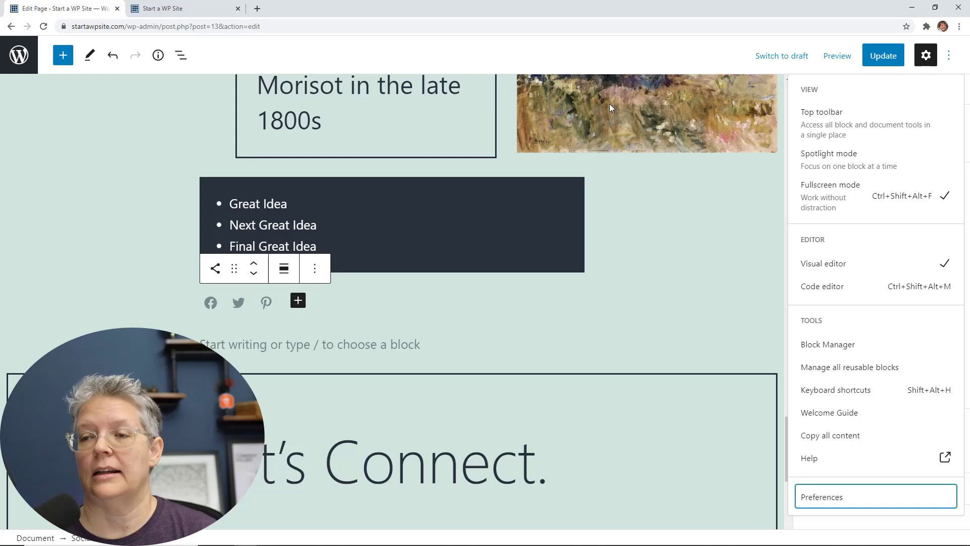
pyautogui.click(948, 55)
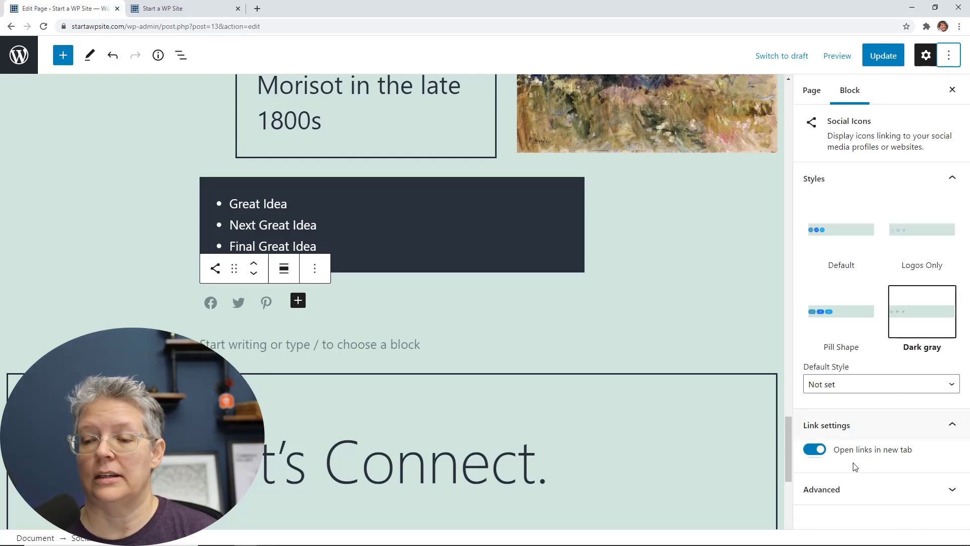
pyautogui.press('Return')
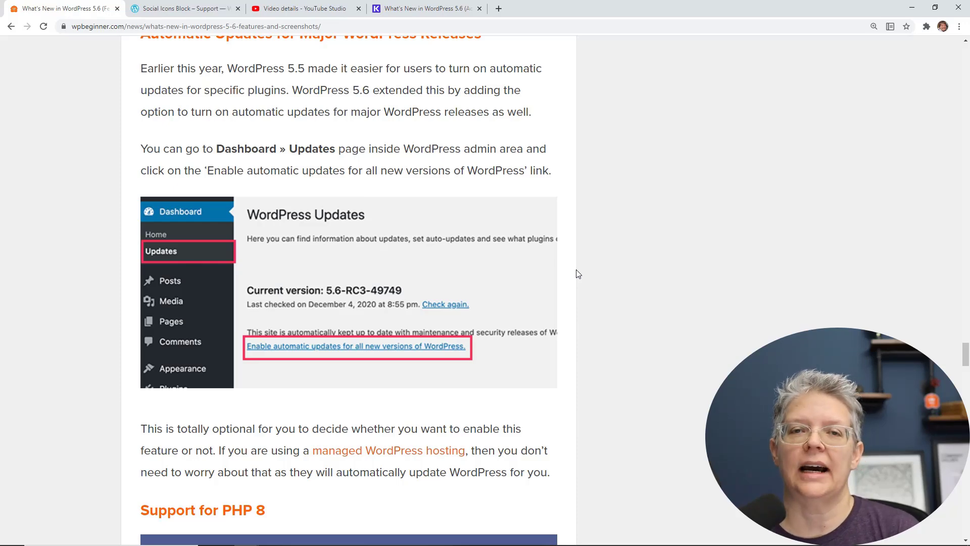
# Step: Scroll through the WPBeginner 'What's New in WordPress 5.6' article past its PHP 8 section
pyautogui.scroll(-12, 578, 273)
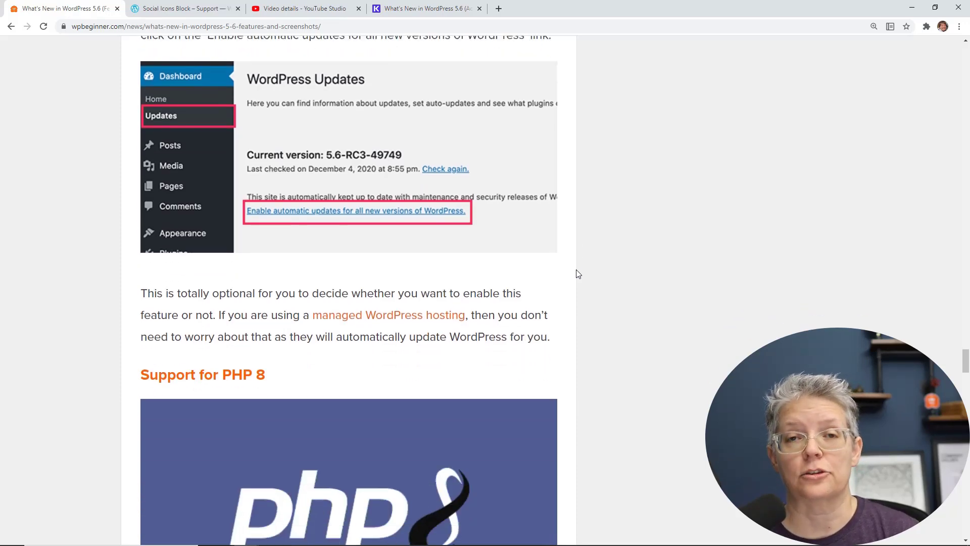
pyautogui.scroll(-6, 578, 274)
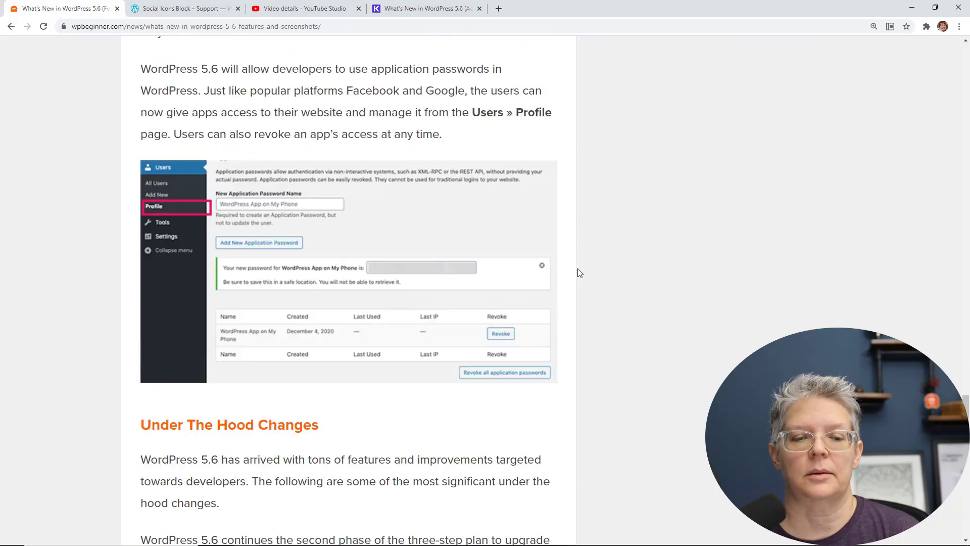
pyautogui.scroll(12, 578, 273)
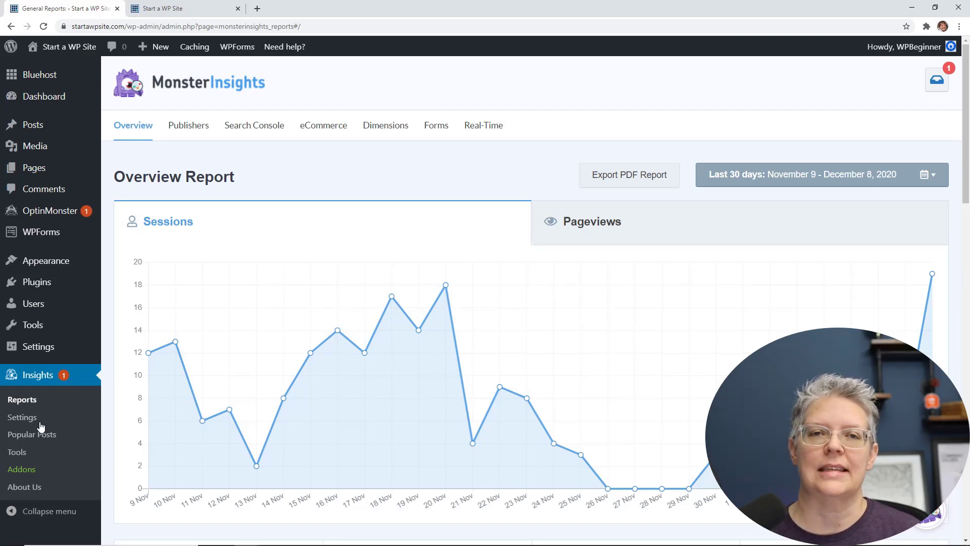
# Step: Scroll the Overview Report down to the sessions, pageviews and bounce-rate boxes and Top 10 Countries
pyautogui.scroll(-6, 278, 291)
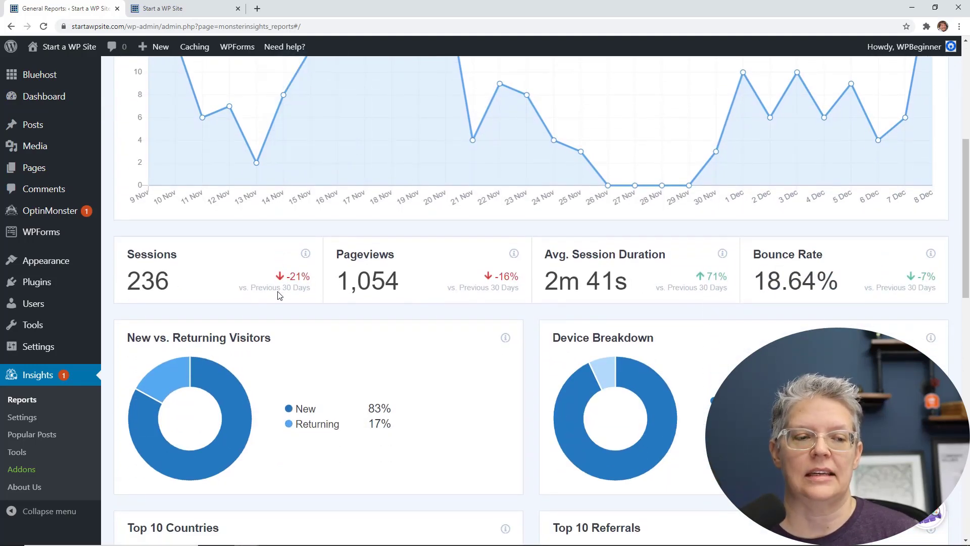
pyautogui.scroll(-3, 279, 293)
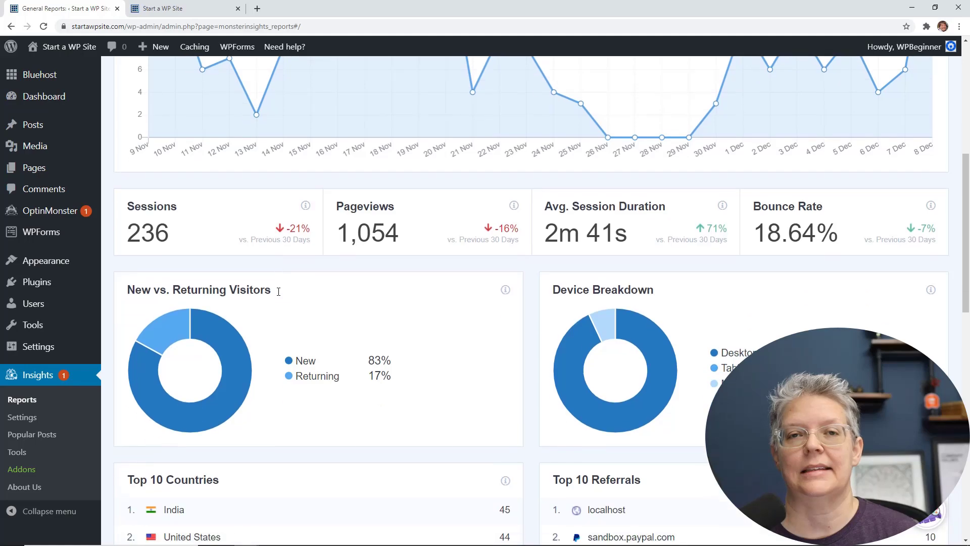
pyautogui.scroll(-1, 278, 291)
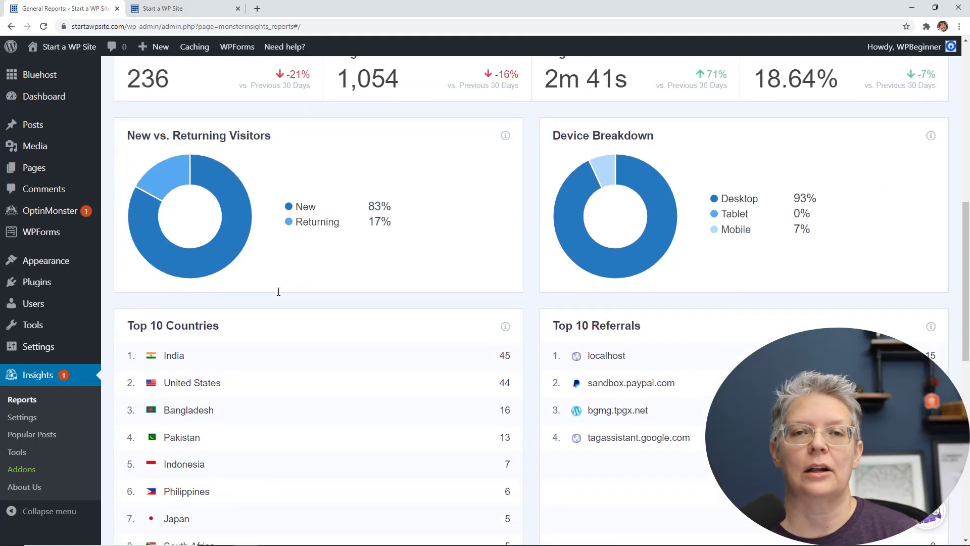
# Step: Load monsterinsights.com in a new browser tab by entering 'mons' in the address bar
pyautogui.click(257, 9)
pyautogui.write('monsterinsights.com')
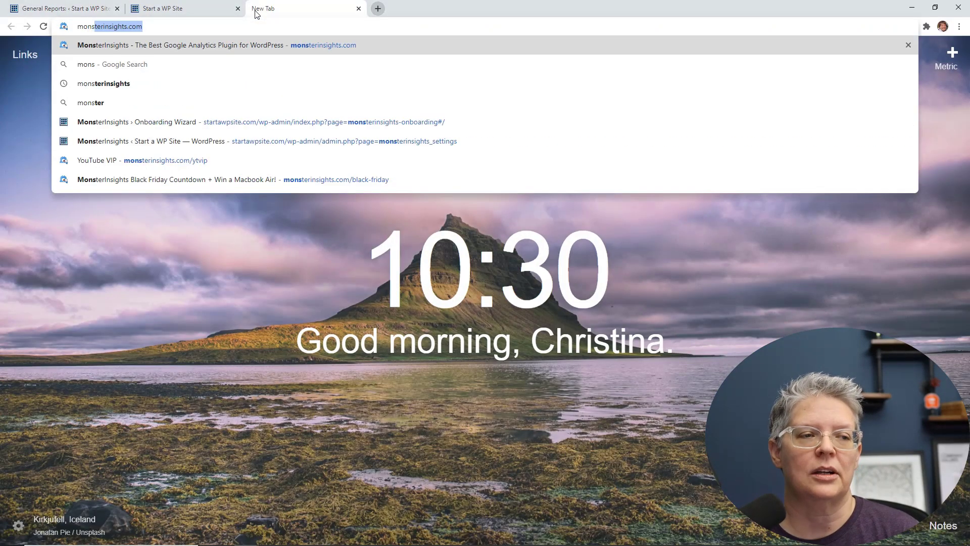
pyautogui.press('Return')
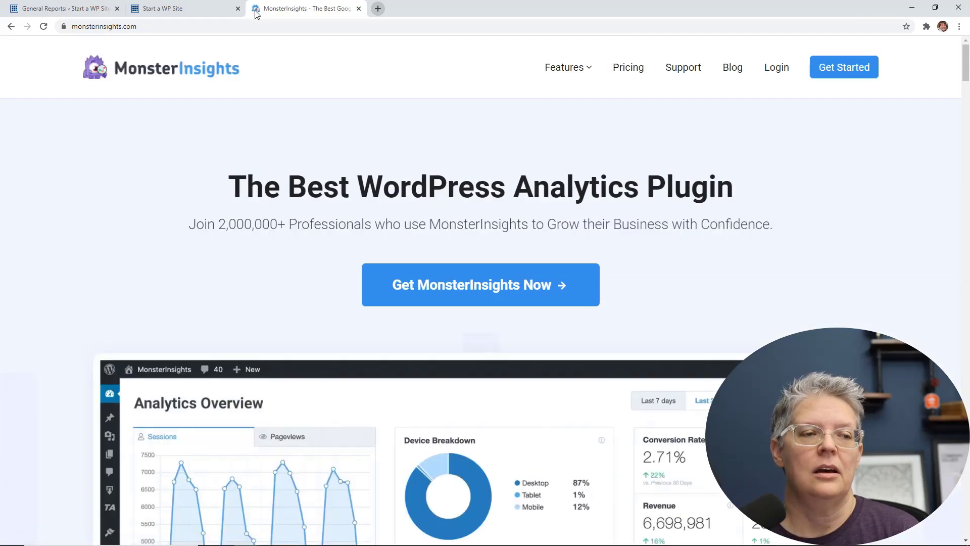